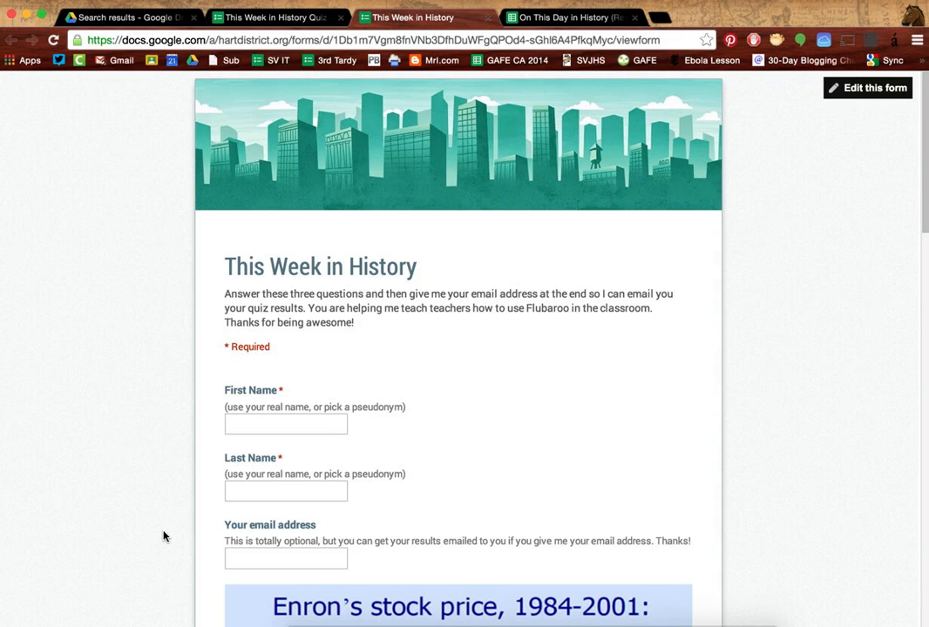
Step: Enter 'Answer' and 'Key' as the first and last names and fill in the email address
scroll(163, 536, down, 2)
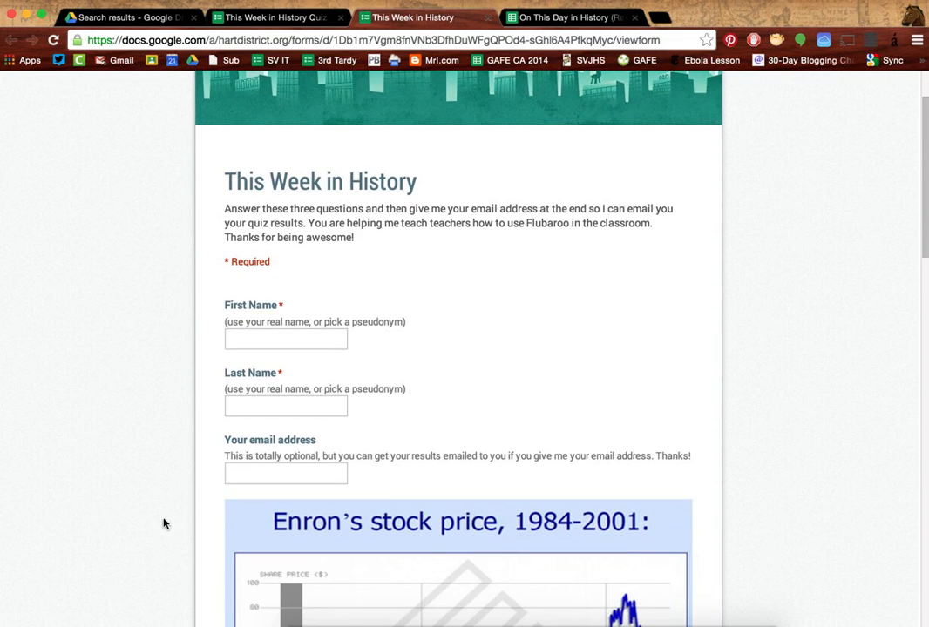
scroll(167, 464, down, 2)
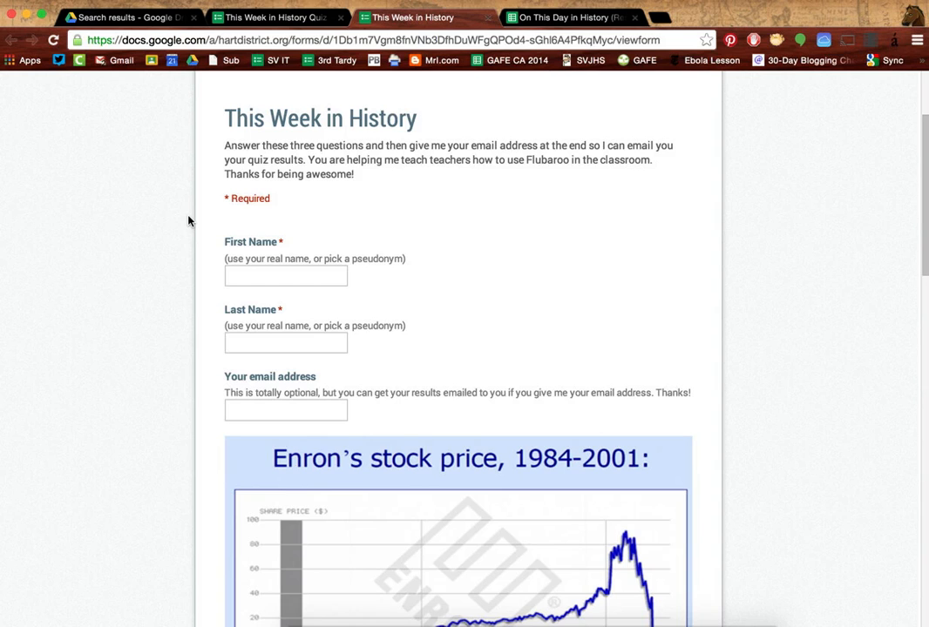
scroll(188, 220, down, 1)
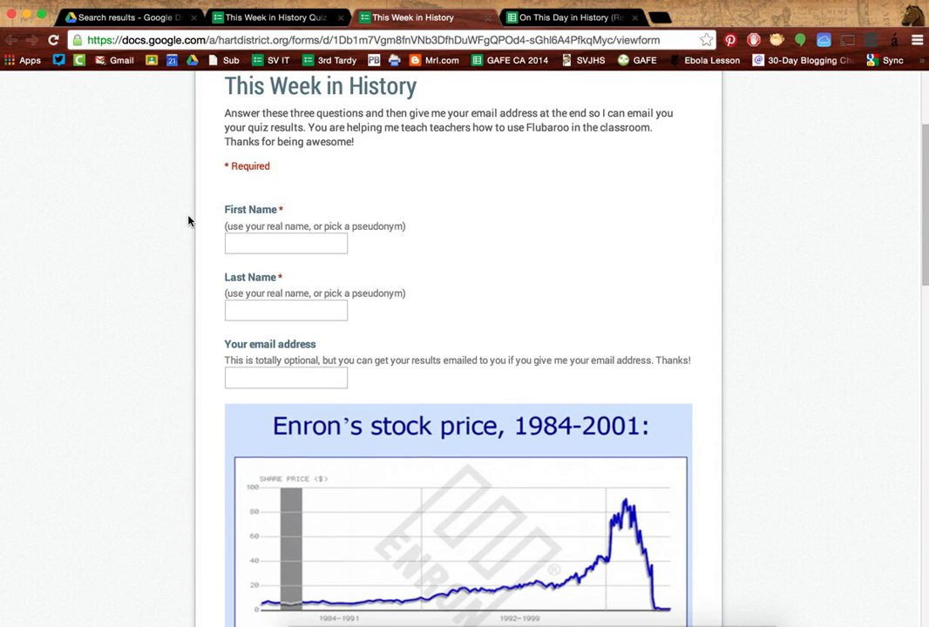
scroll(189, 220, down, 1)
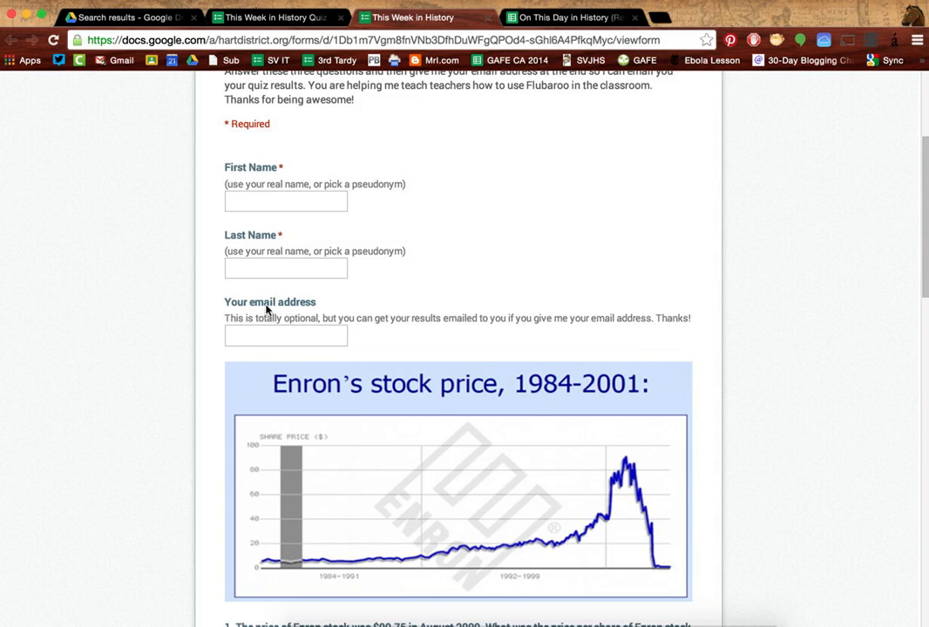
scroll(222, 356, down, 4)
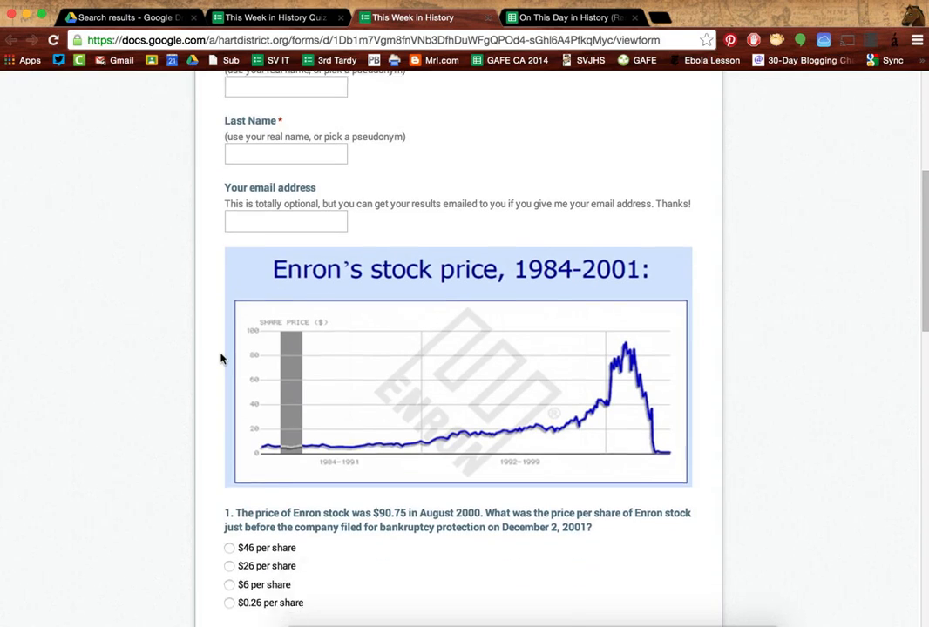
scroll(240, 254, down, 5)
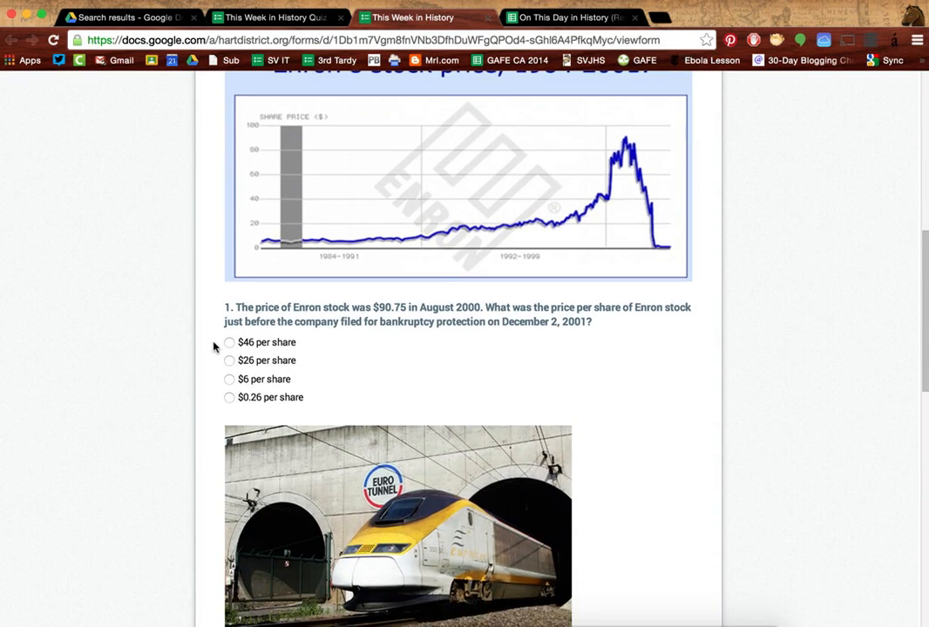
scroll(213, 347, down, 11)
scroll(214, 347, down, 3)
scroll(213, 347, up, 20)
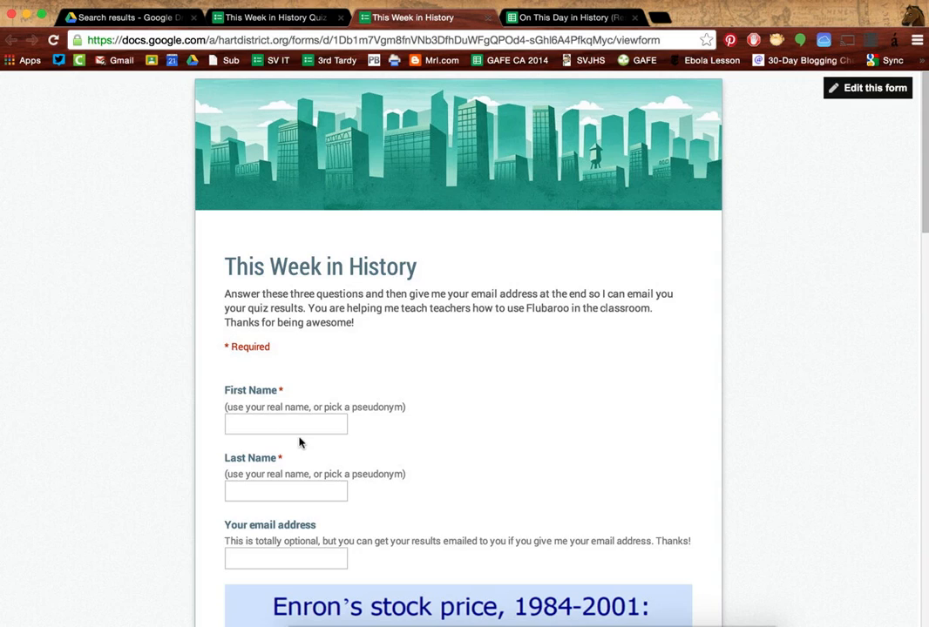
scroll(301, 442, down, 1)
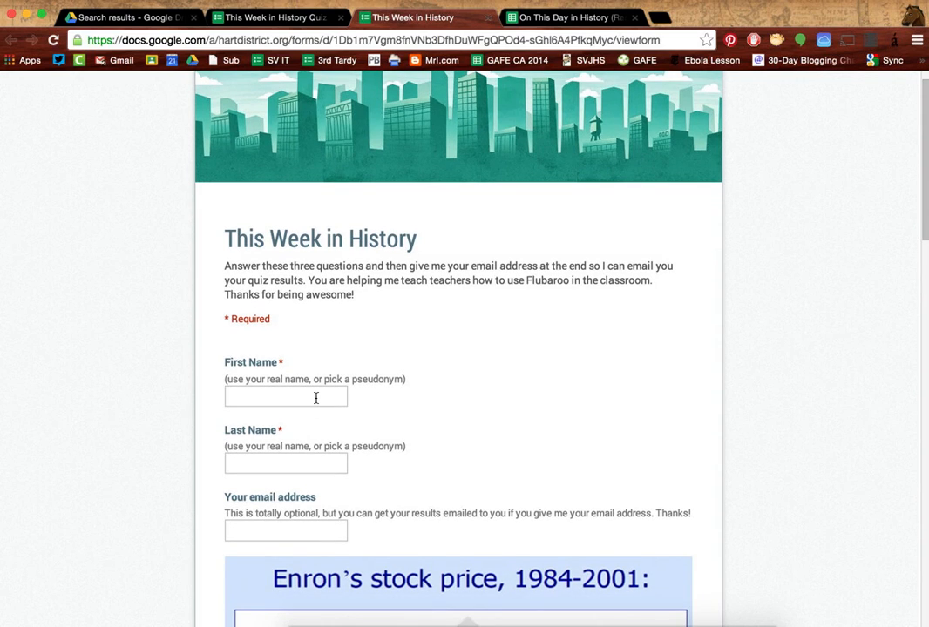
click(315, 399)
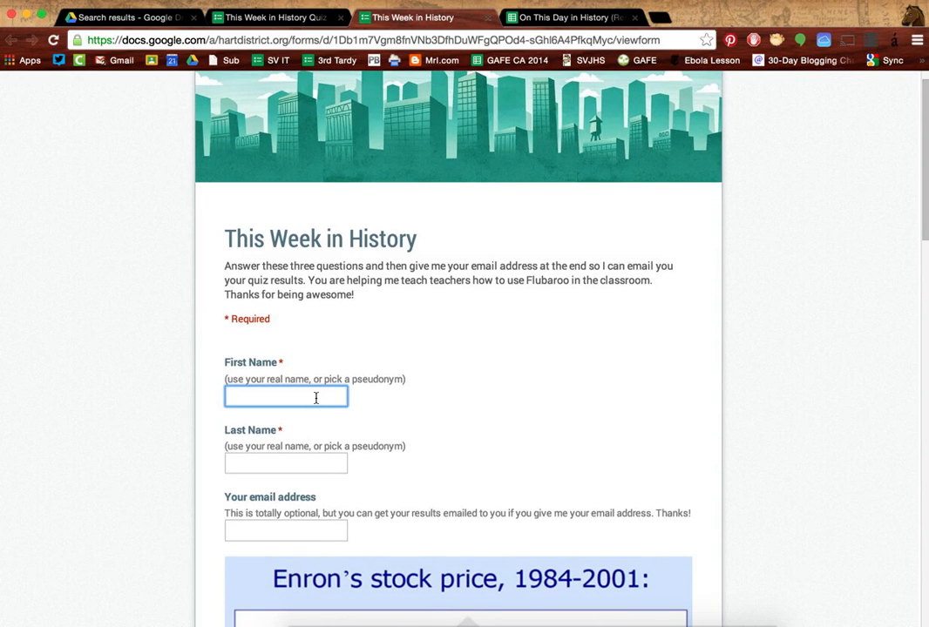
text(Answer)
key(Tab)
text(Key)
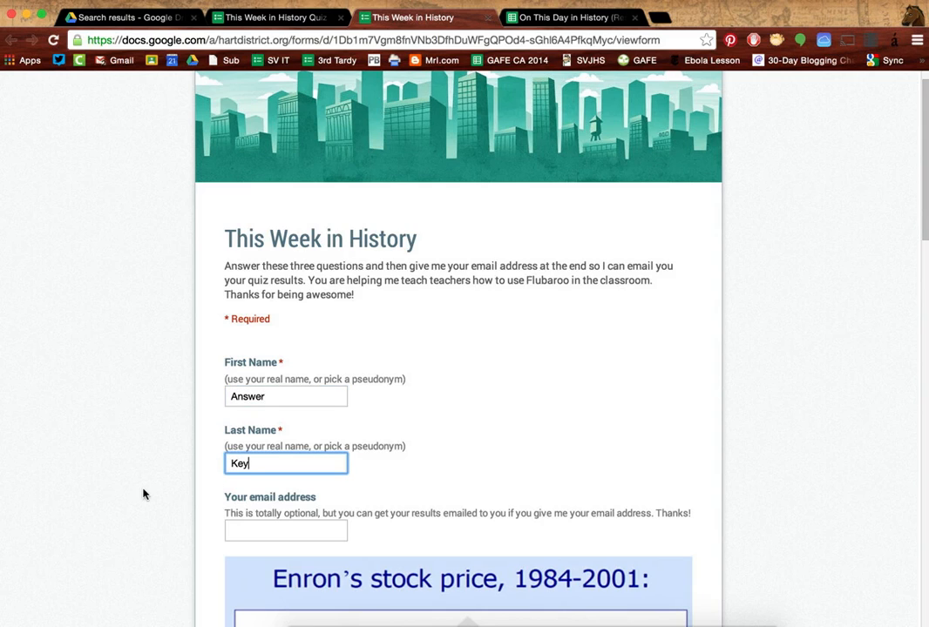
scroll(144, 495, down, 2)
click(257, 466)
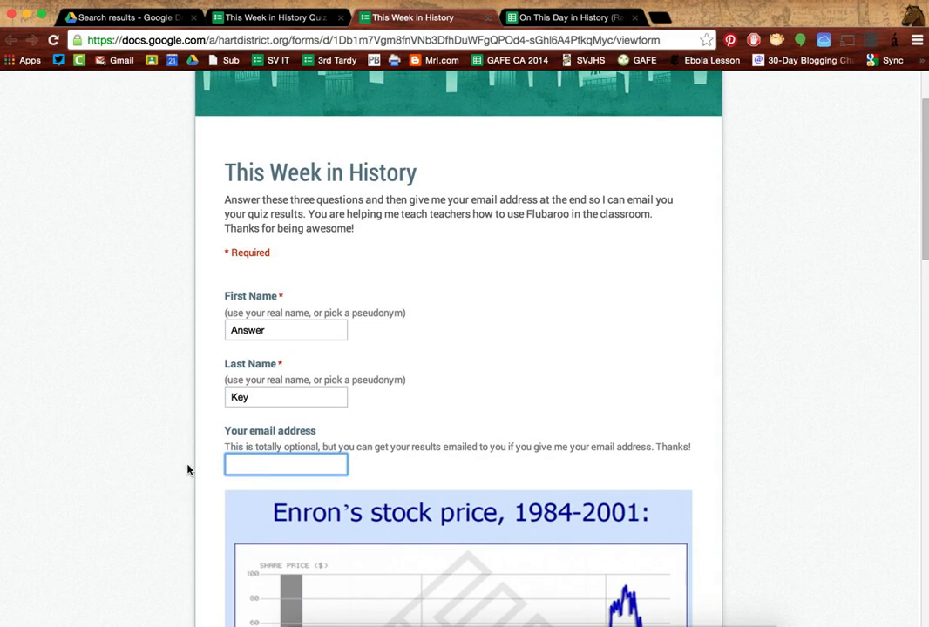
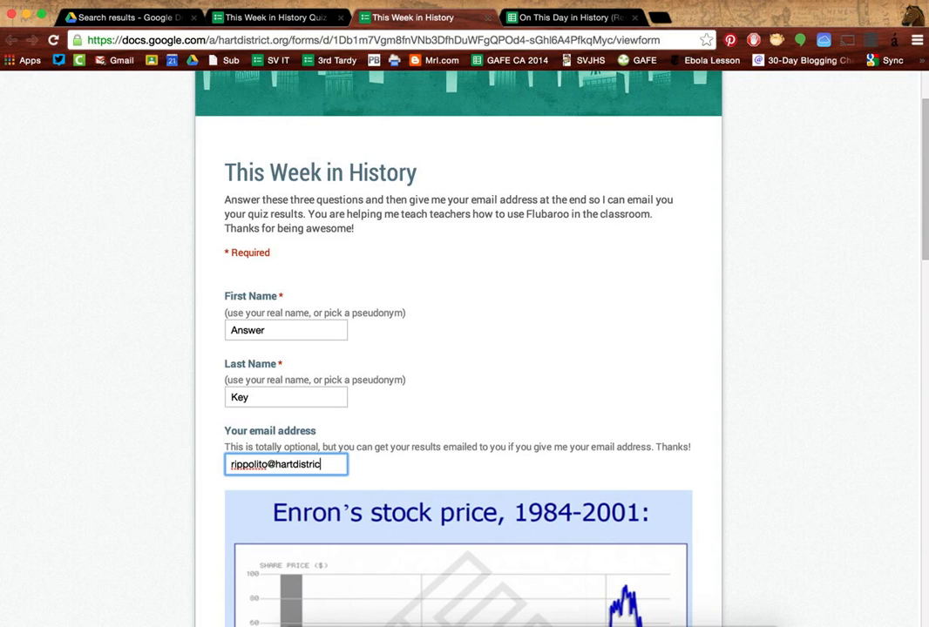
Step: Answer the three questions: $0.26 per share, Napoleon Bonaparte, and the Washington Monument
scroll(196, 453, down, 4)
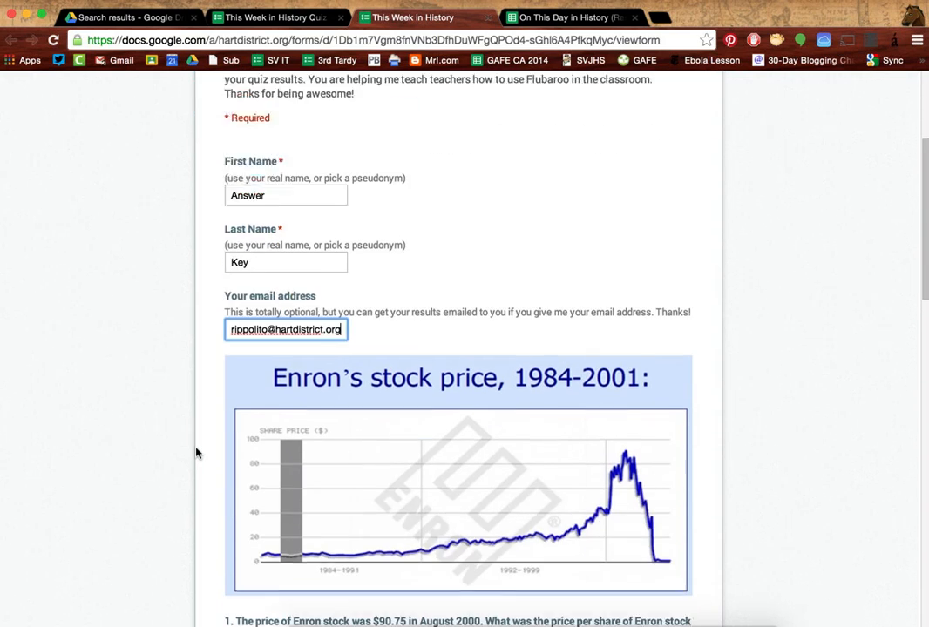
scroll(196, 453, down, 6)
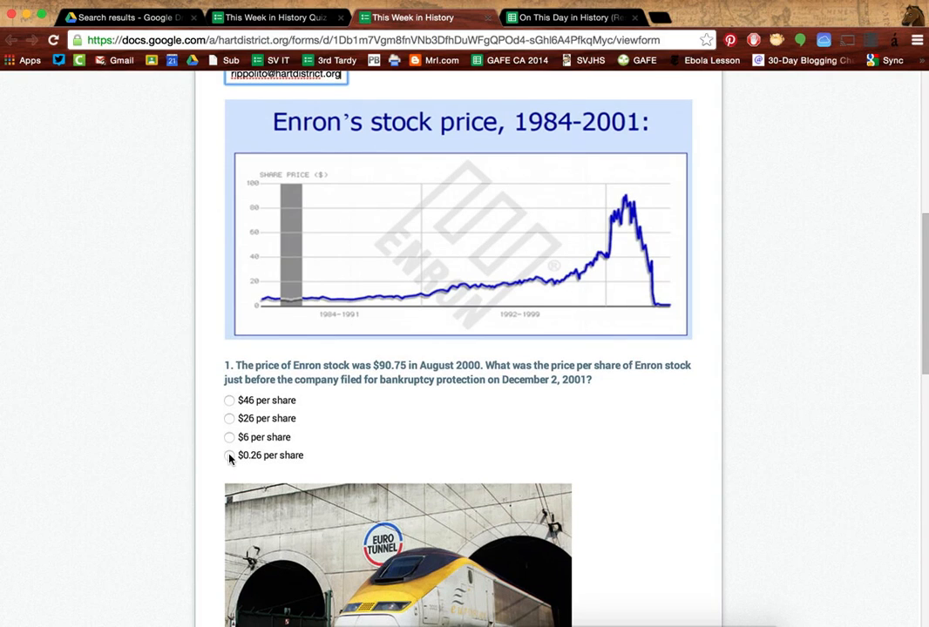
click(229, 455)
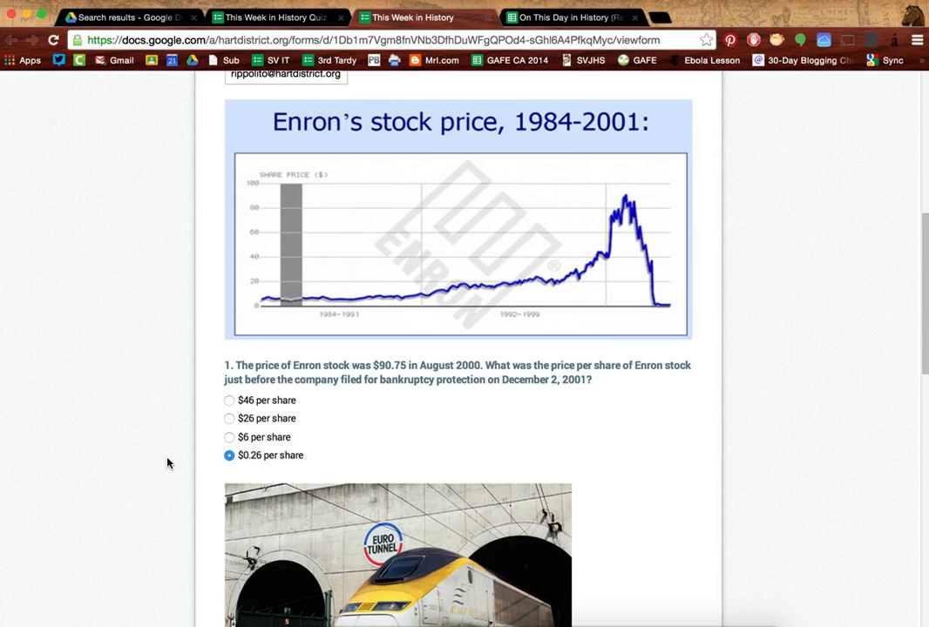
scroll(168, 463, down, 5)
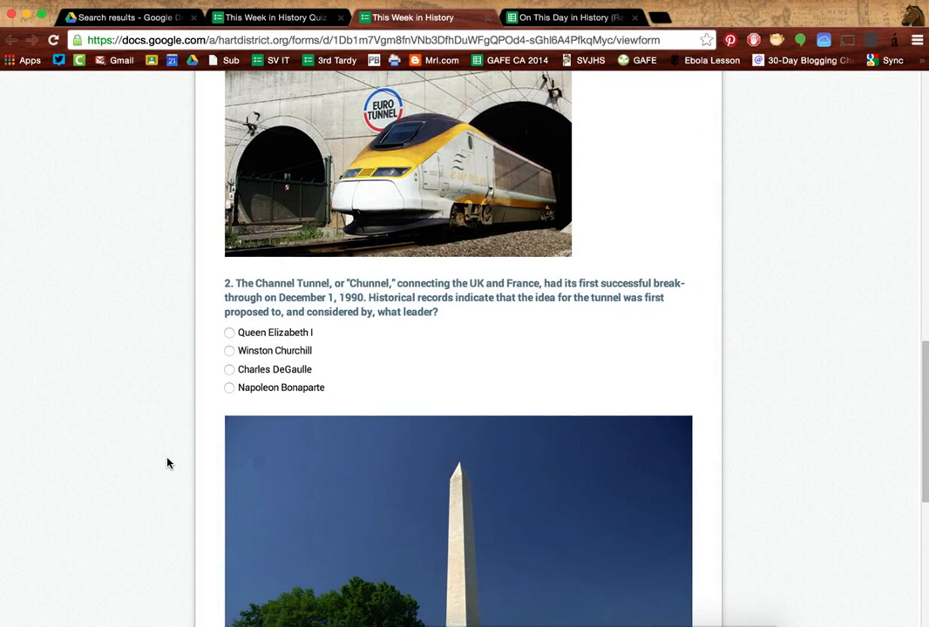
key(super+equal)
key(super+equal)
key(super+equal)
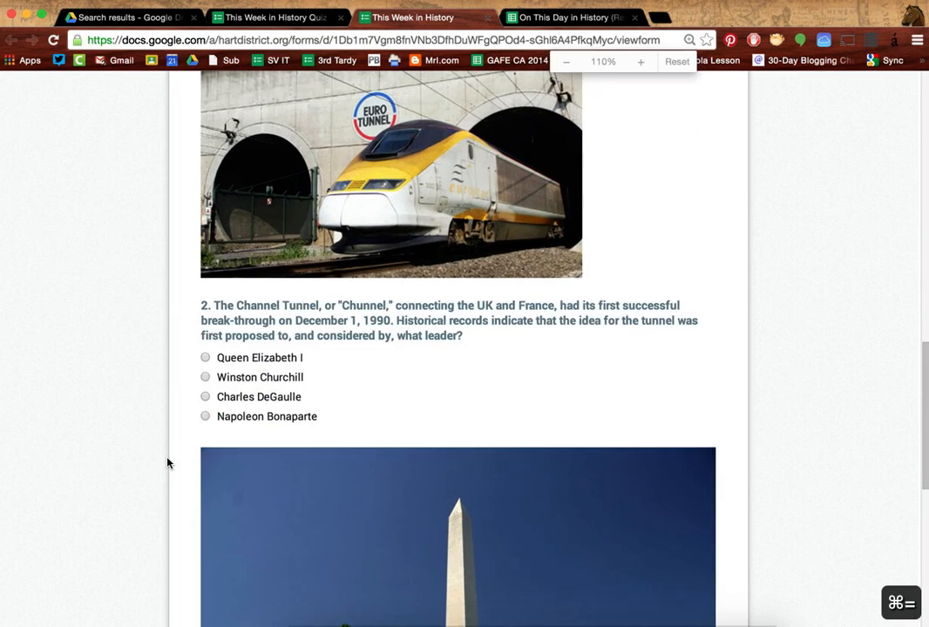
key(super+equal)
scroll(167, 466, down, 2)
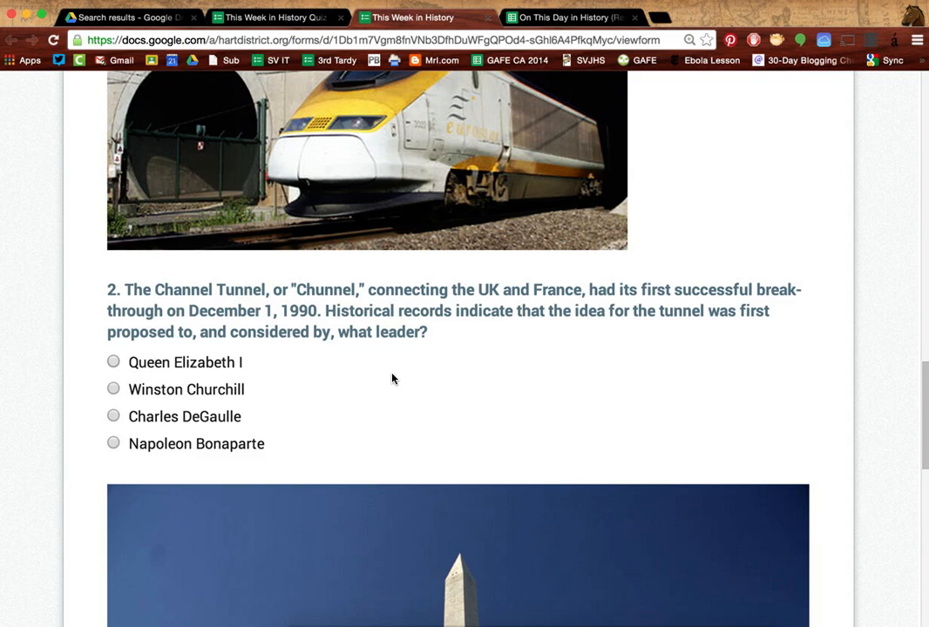
click(113, 444)
scroll(88, 476, down, 1)
scroll(88, 476, down, 5)
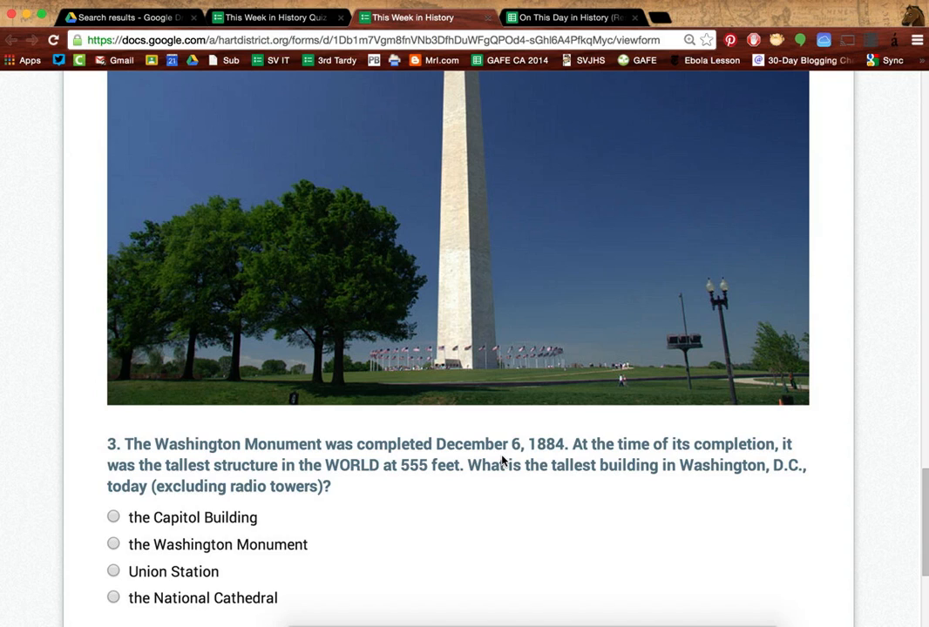
scroll(77, 481, down, 1)
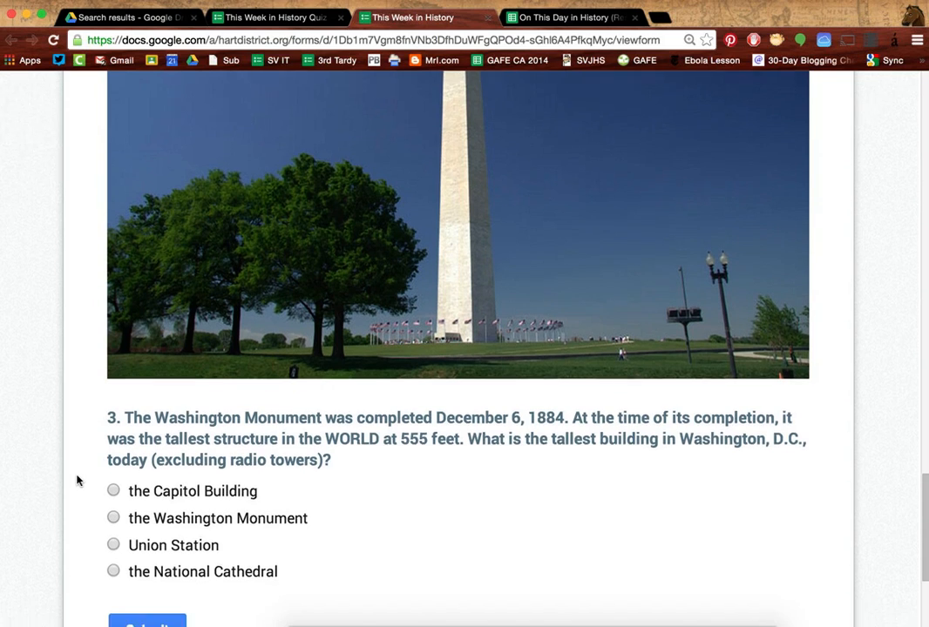
click(116, 456)
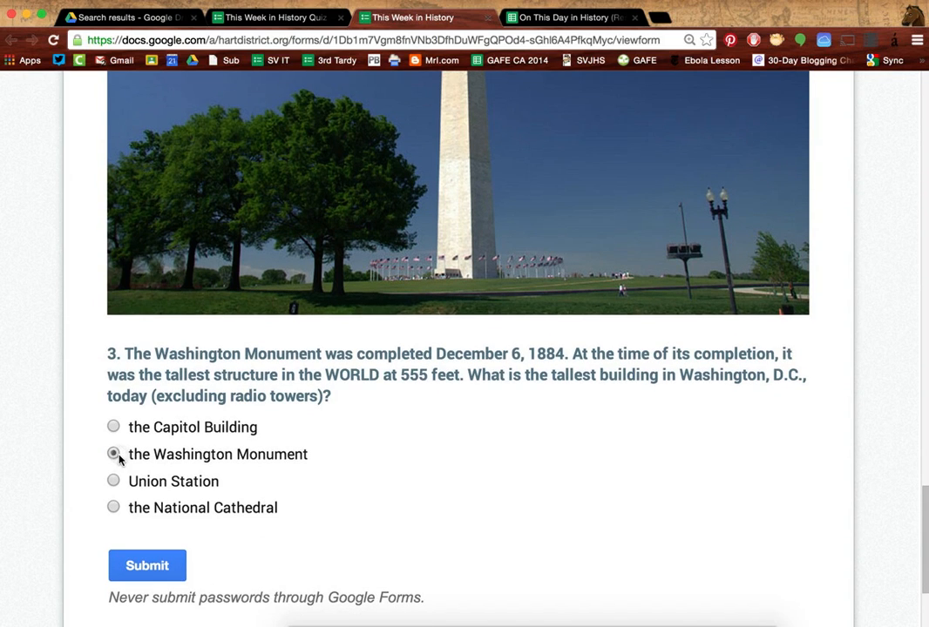
Step: Submit the answer-key response, then switch to the quiz responses spreadsheet
click(148, 565)
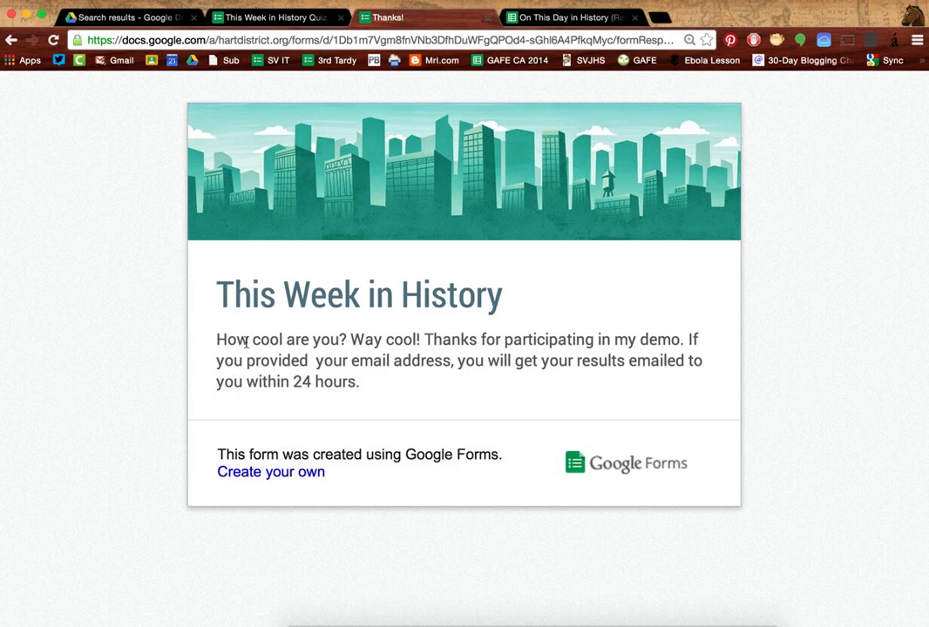
click(524, 17)
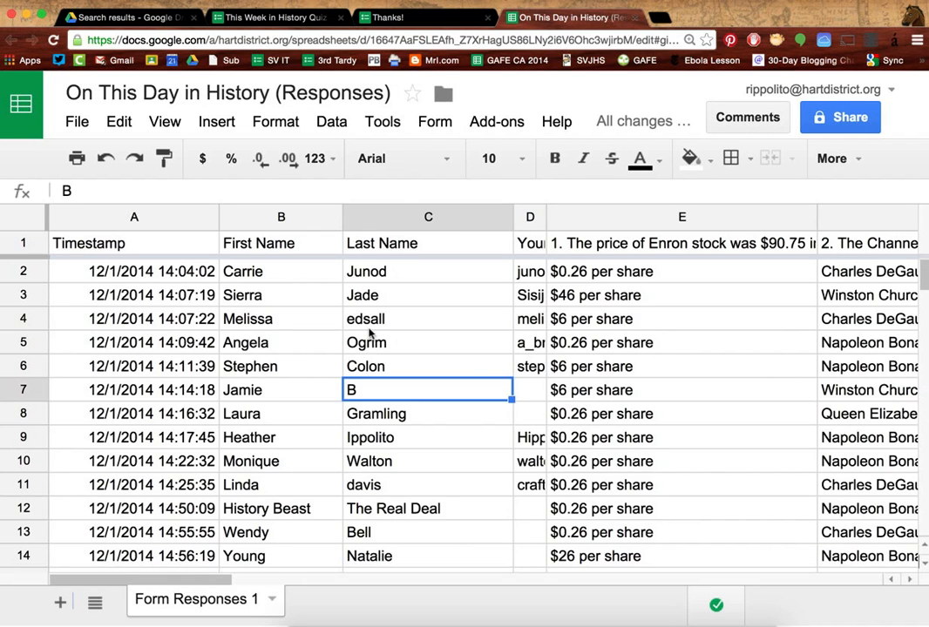
key(super+0)
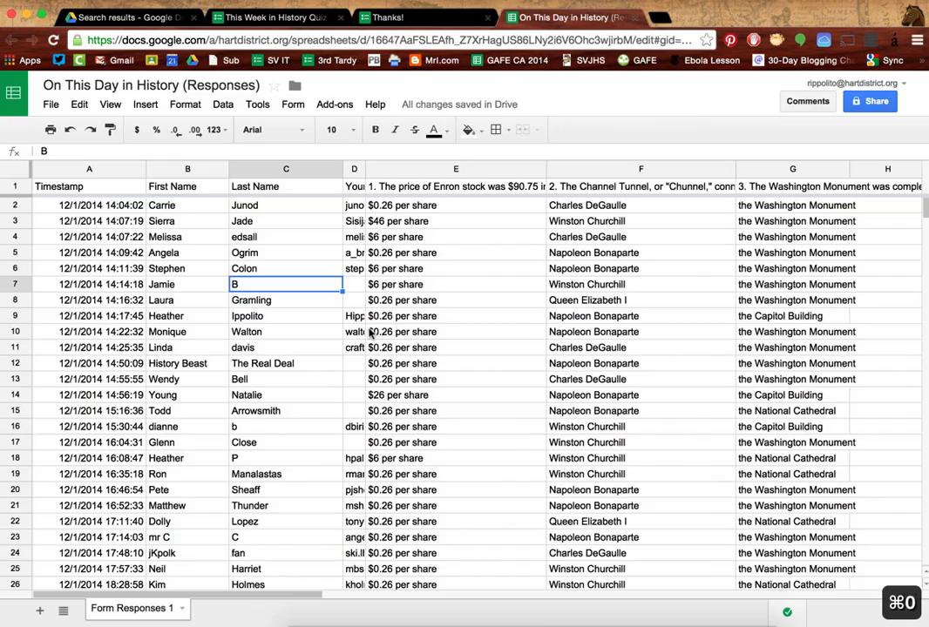
scroll(244, 447, down, 5)
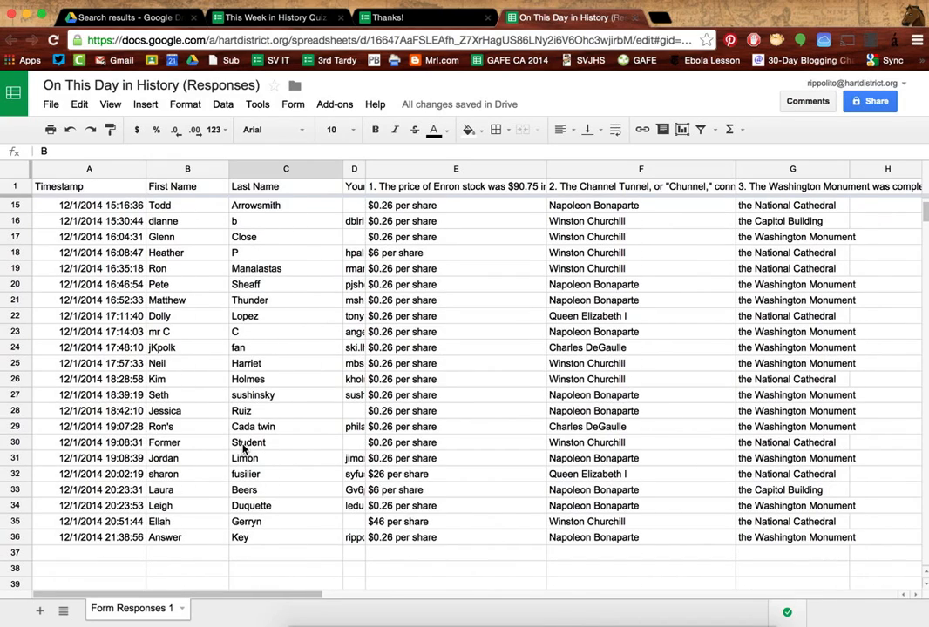
scroll(237, 353, up, 2)
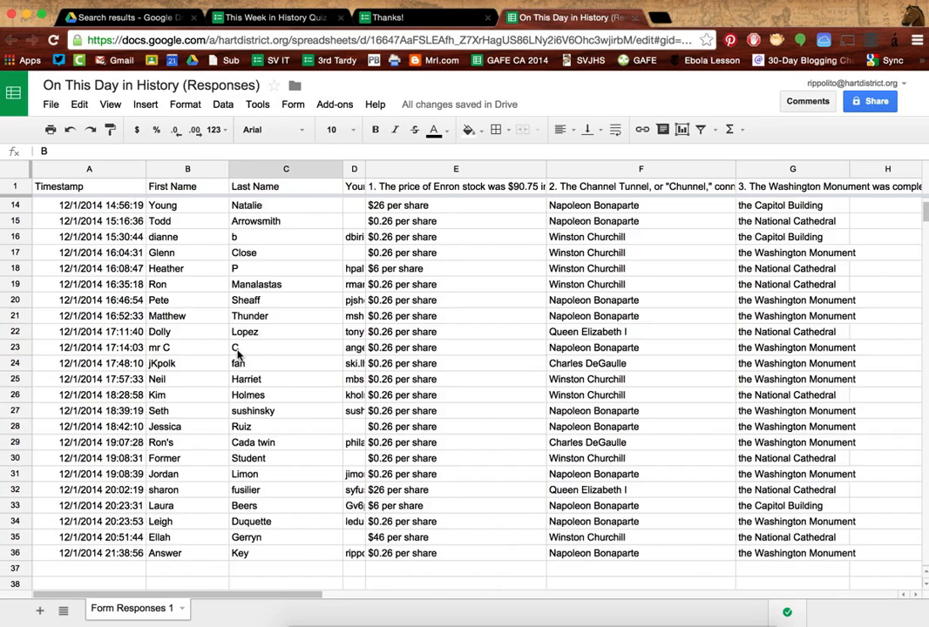
scroll(237, 353, up, 4)
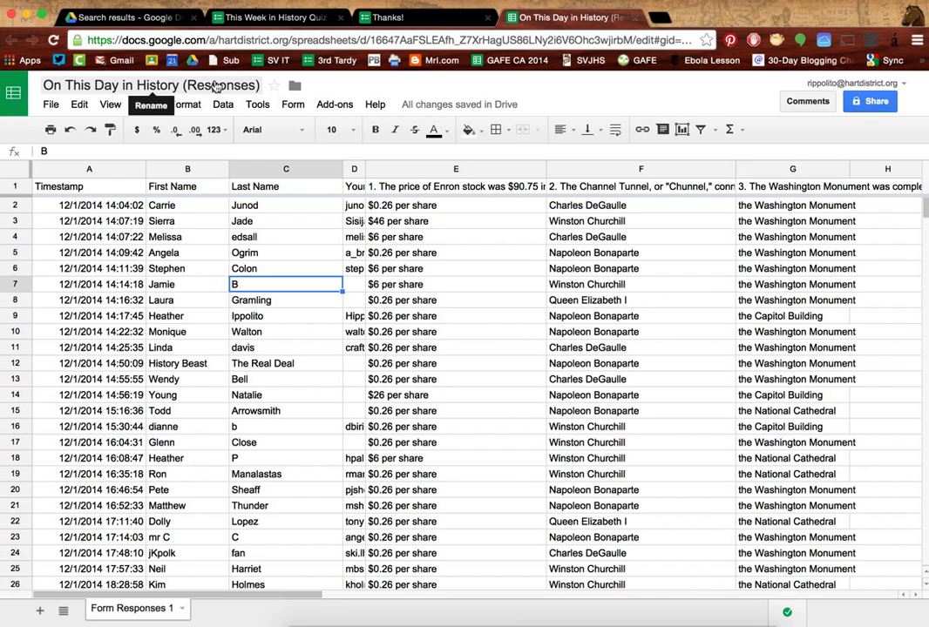
Step: Reopen the responses spreadsheet from the quiz form, close the Thanks! and duplicate tabs, and open Add-ons
click(291, 17)
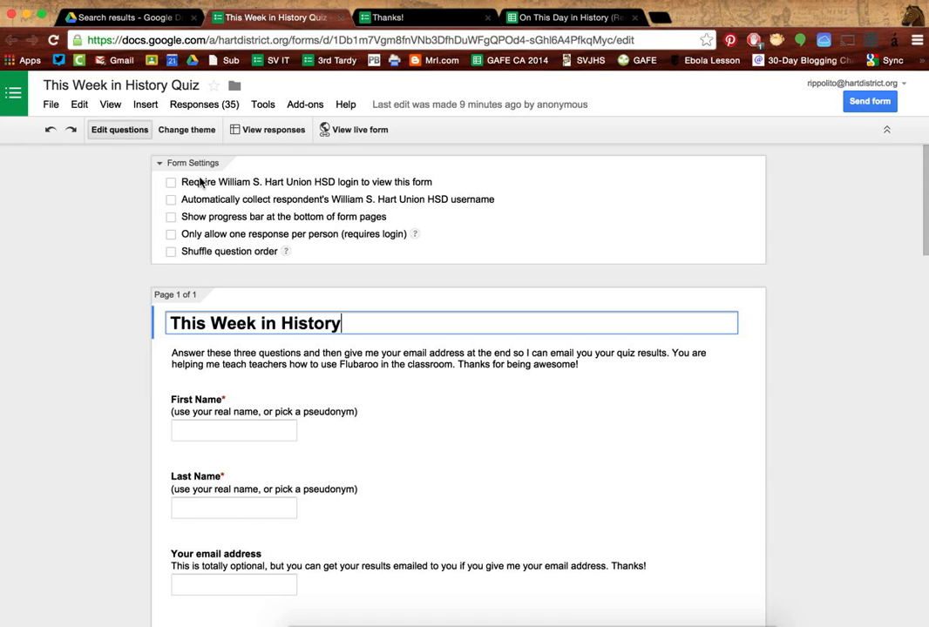
click(266, 132)
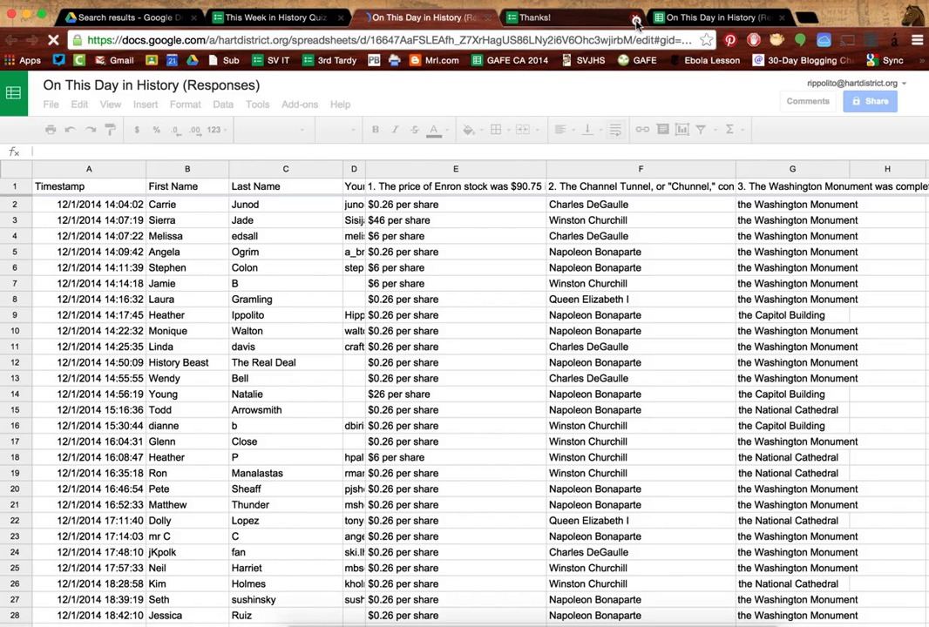
click(635, 17)
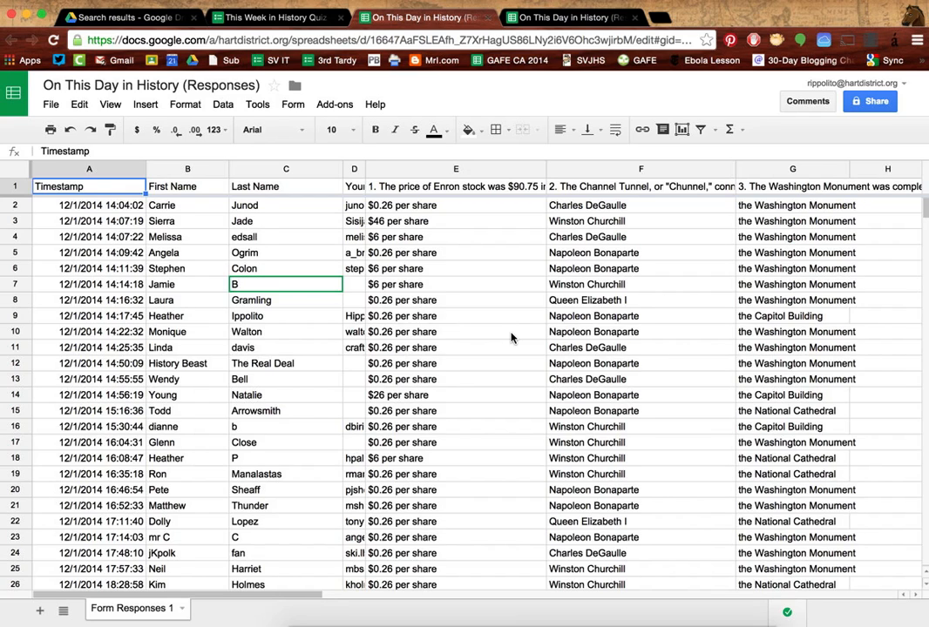
click(635, 17)
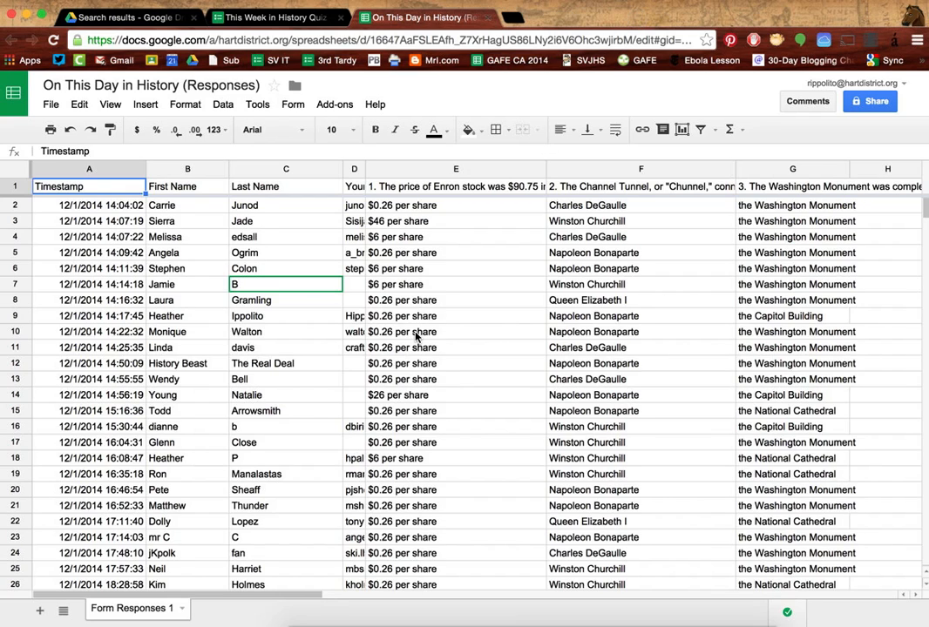
click(339, 108)
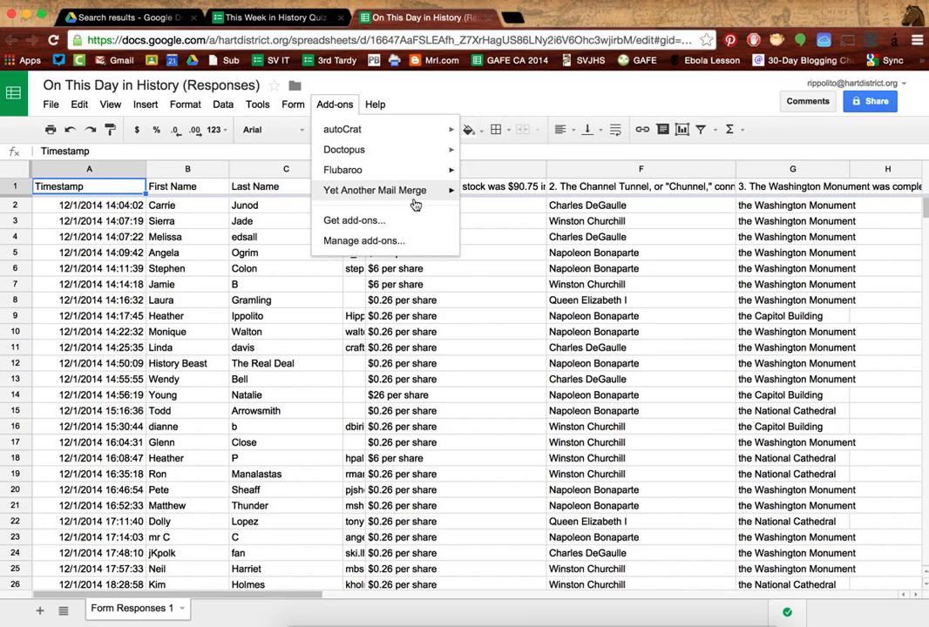
Step: Search the add-on store for 'flubaroo' to confirm it is installed, then open Flubaroo's menu
click(346, 221)
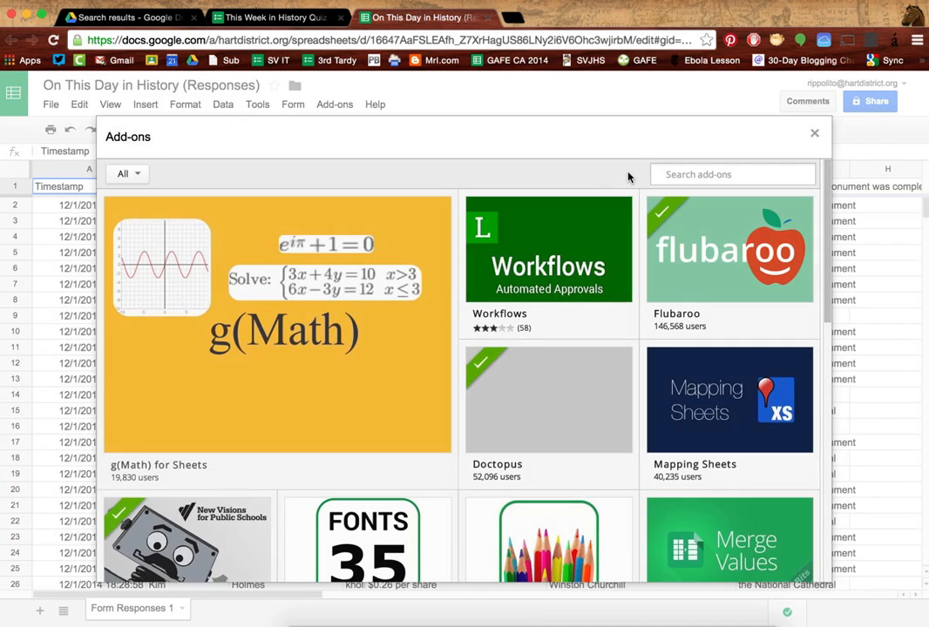
click(675, 174)
text(flu)
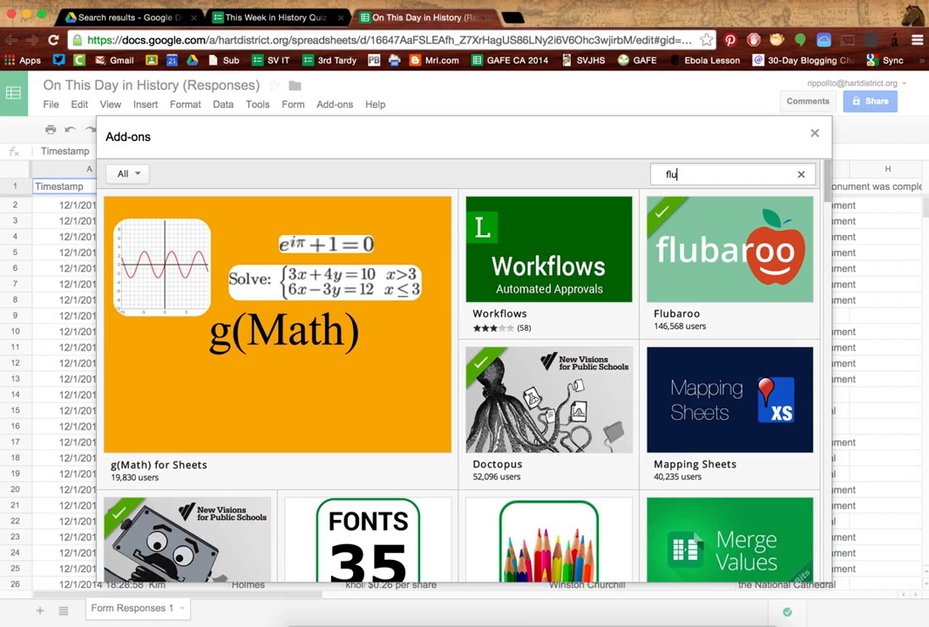
text(baroo)
key(Return)
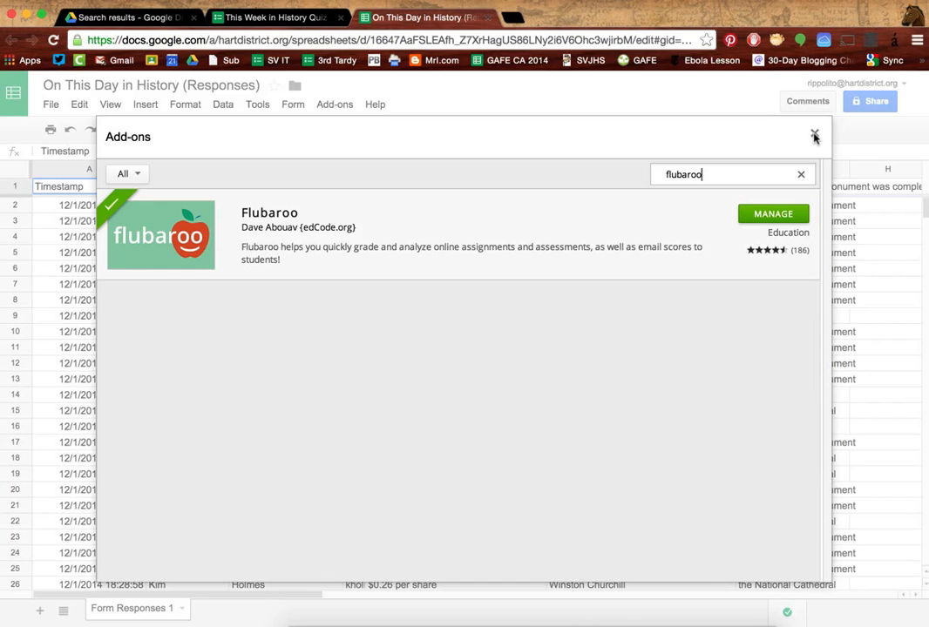
click(814, 136)
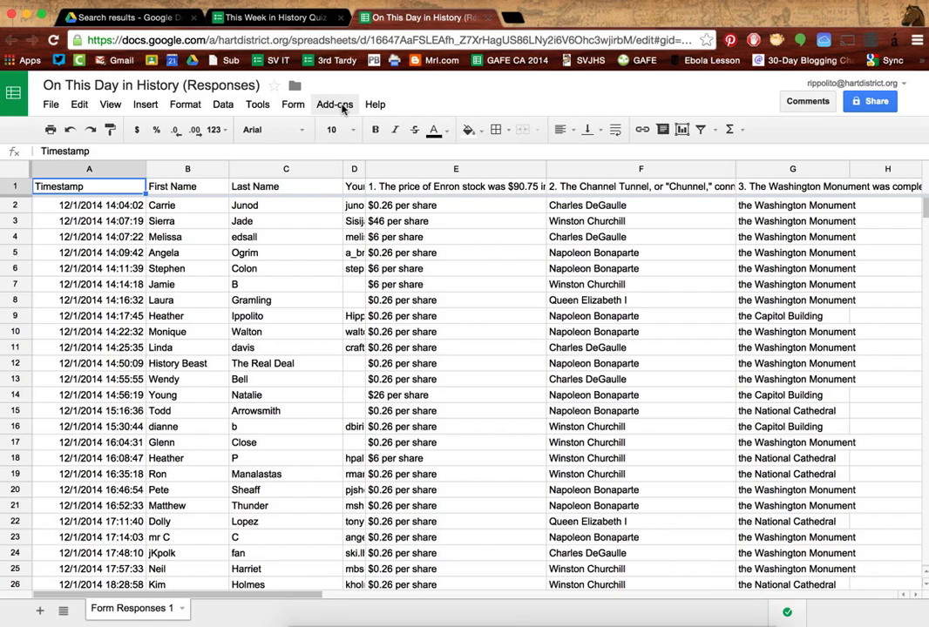
click(335, 105)
Step: Launch Flubaroo's Grade Assignment, keeping First Name as Identifies Student and questions at 1 point
mouse_move(417, 177)
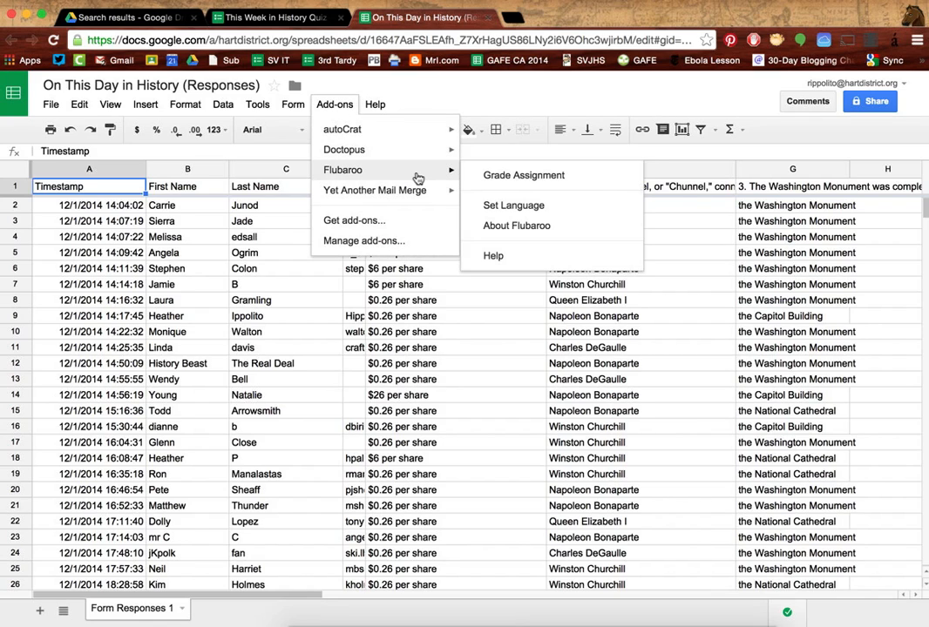
click(503, 177)
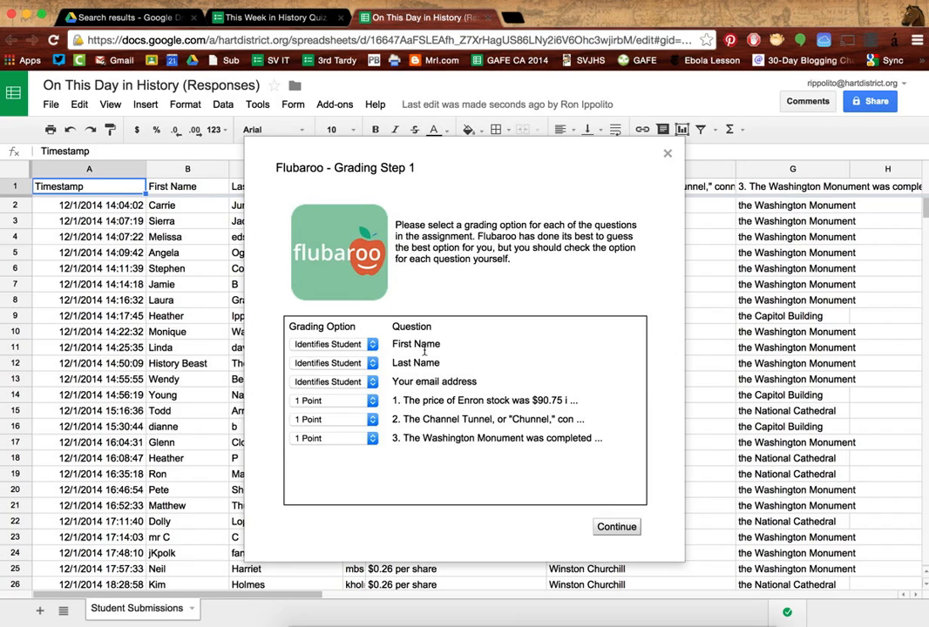
click(372, 345)
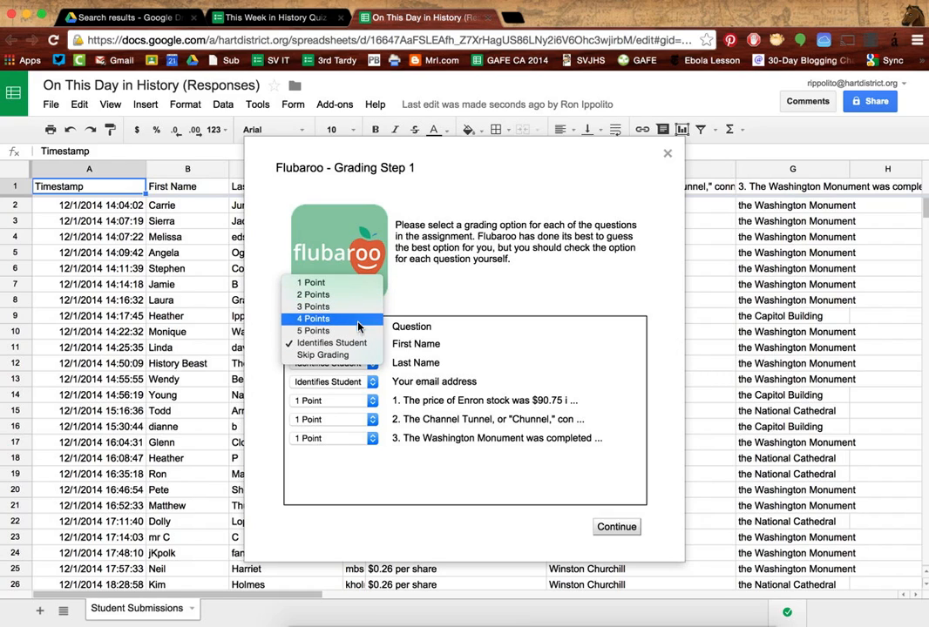
click(356, 346)
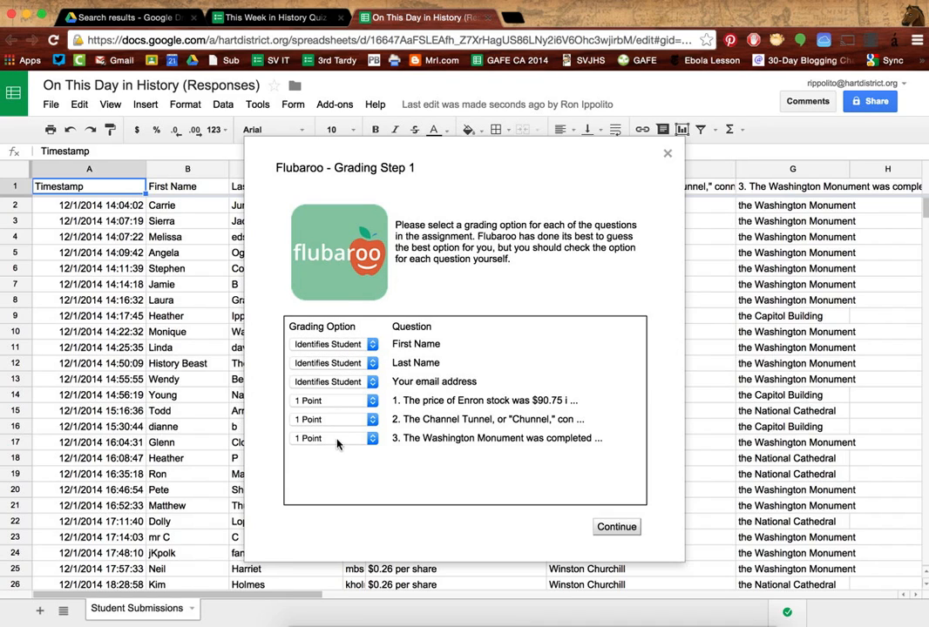
Step: Pick the Answer Key submission as the key and grade all 34 submissions into a Grades sheet
click(612, 529)
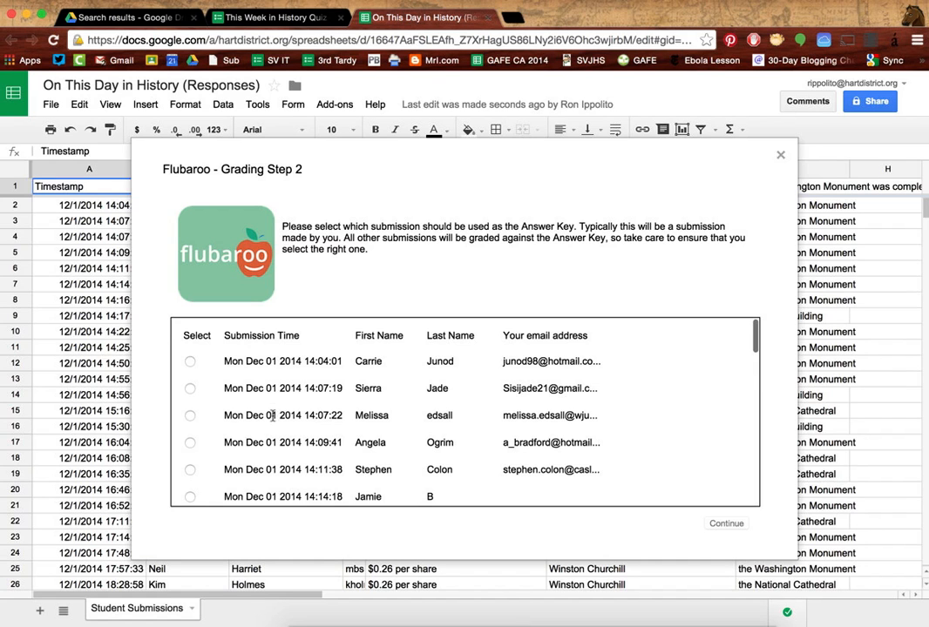
scroll(277, 459, down, 10)
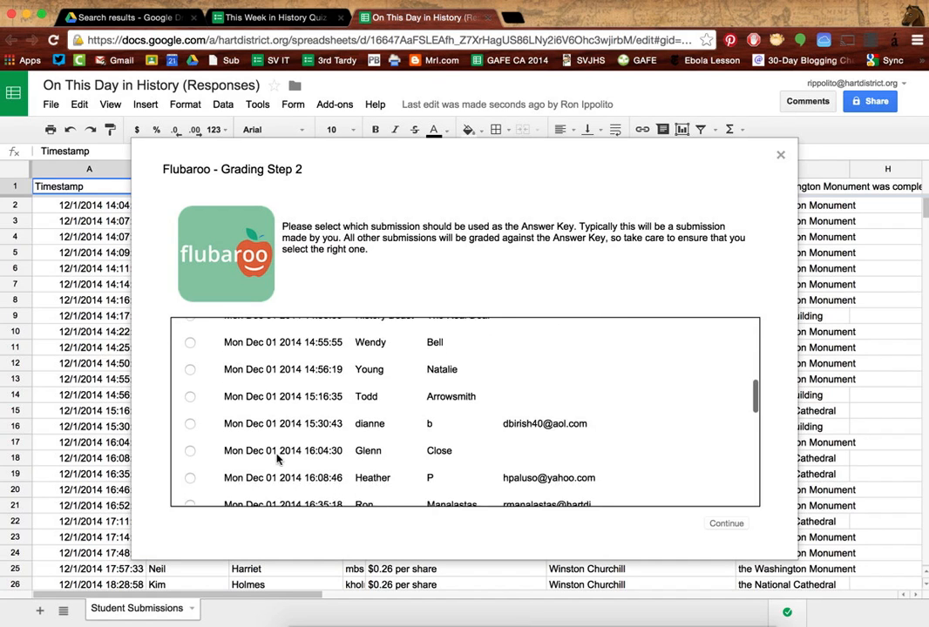
scroll(277, 459, down, 10)
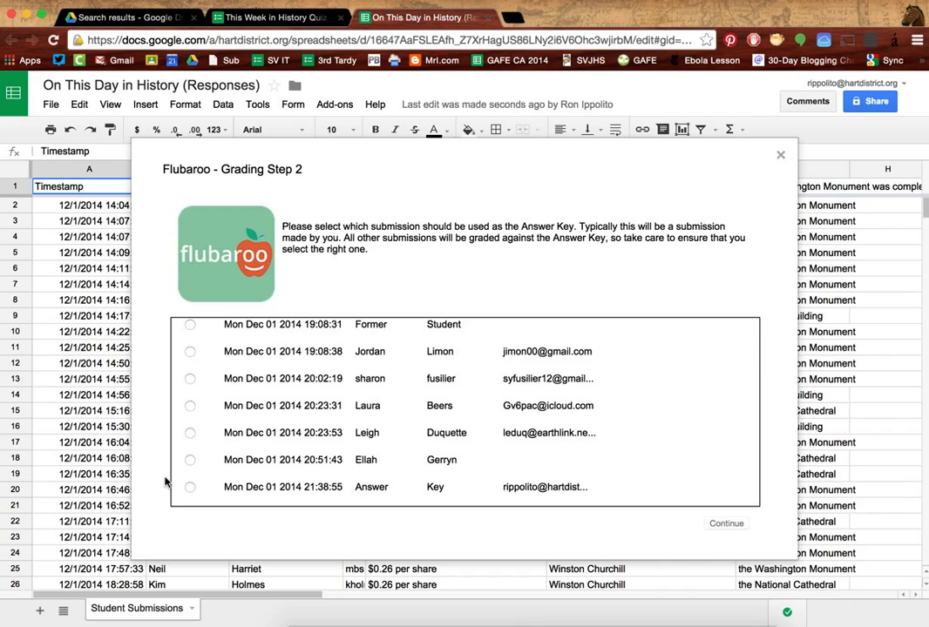
click(190, 489)
click(713, 525)
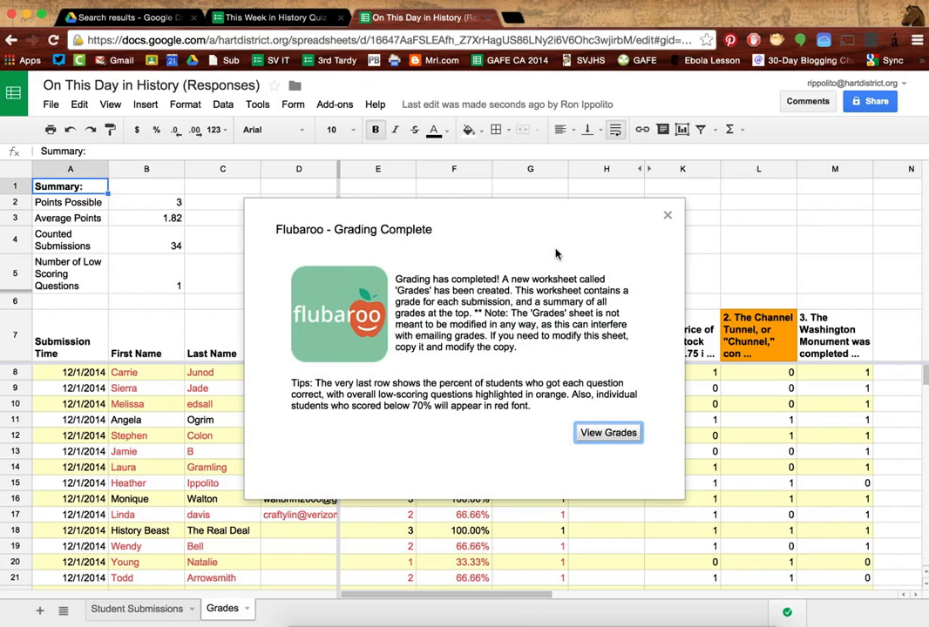
Step: View the Grades sheet, narrow the email column, and scroll down to the per-question averages
click(608, 432)
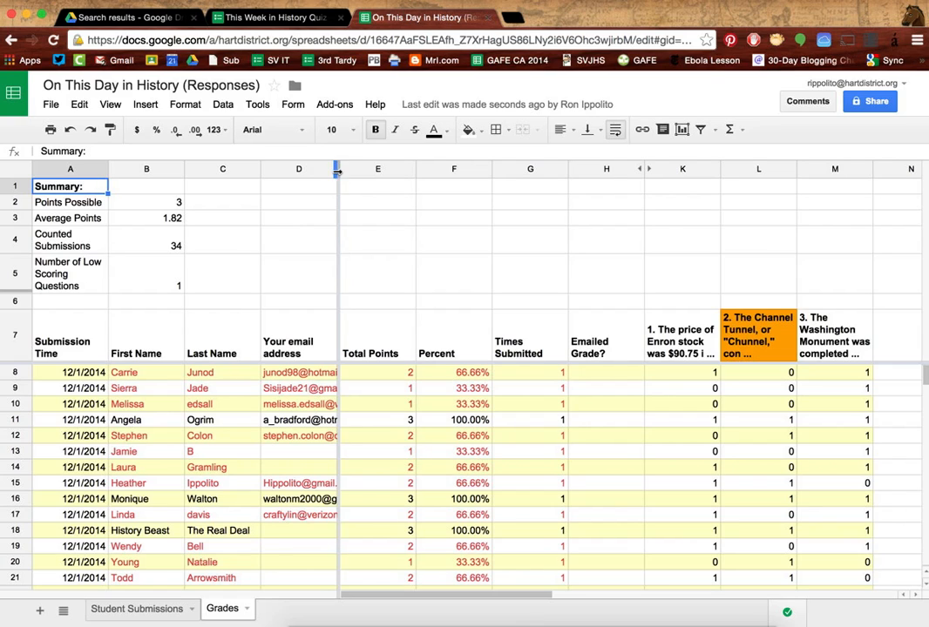
drag(339, 170, 291, 174)
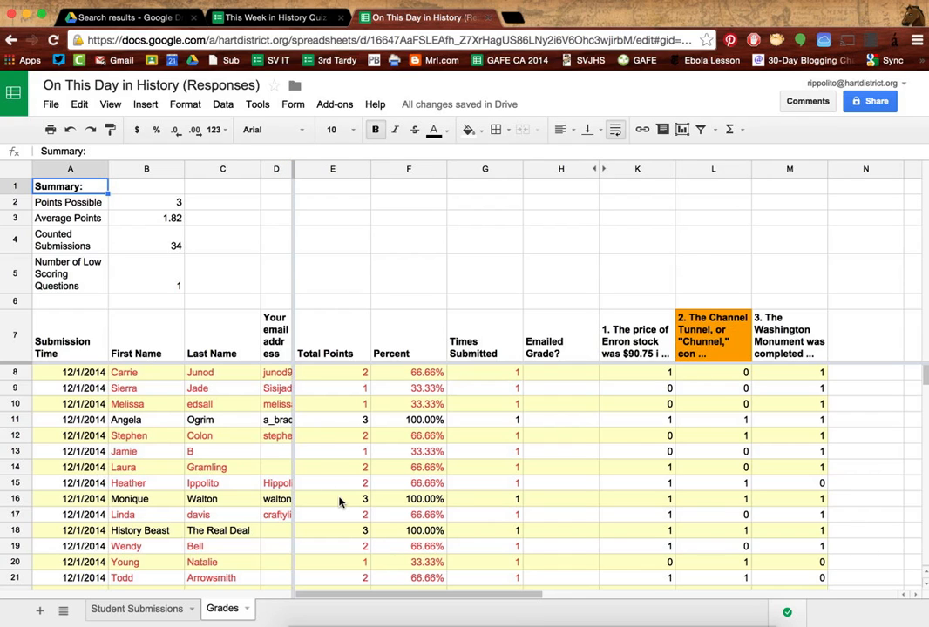
scroll(340, 502, down, 6)
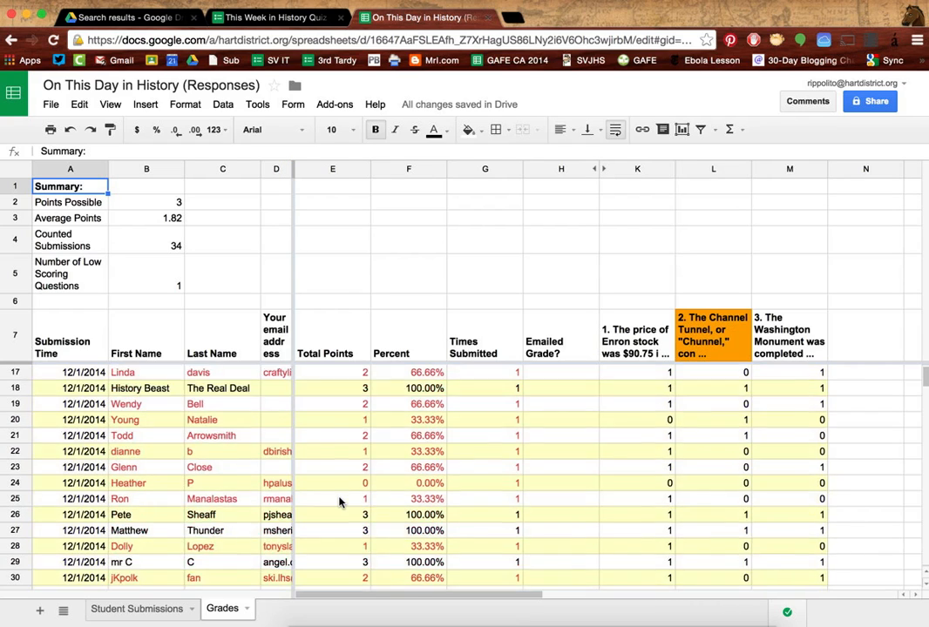
scroll(340, 502, down, 4)
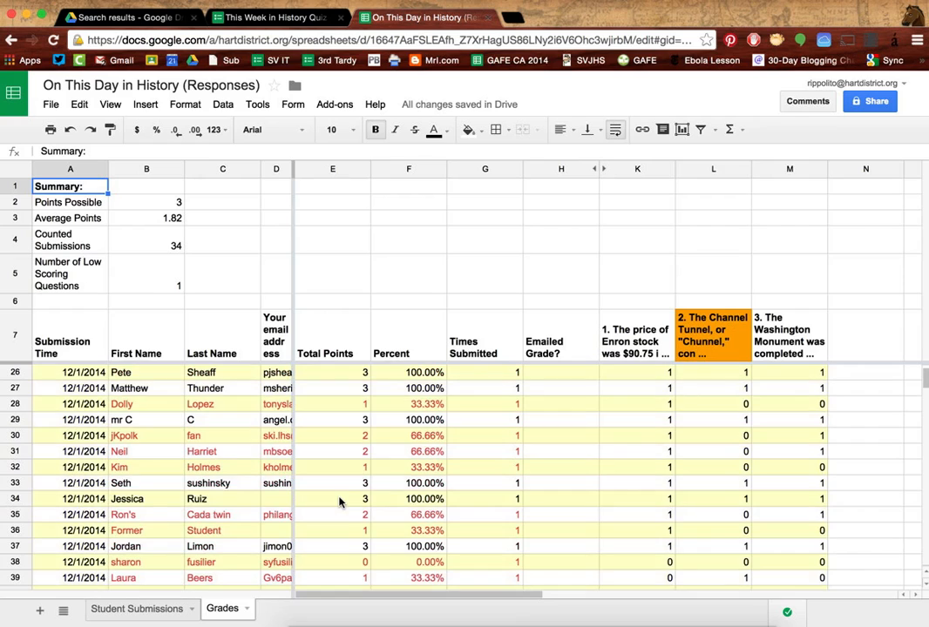
scroll(340, 502, down, 2)
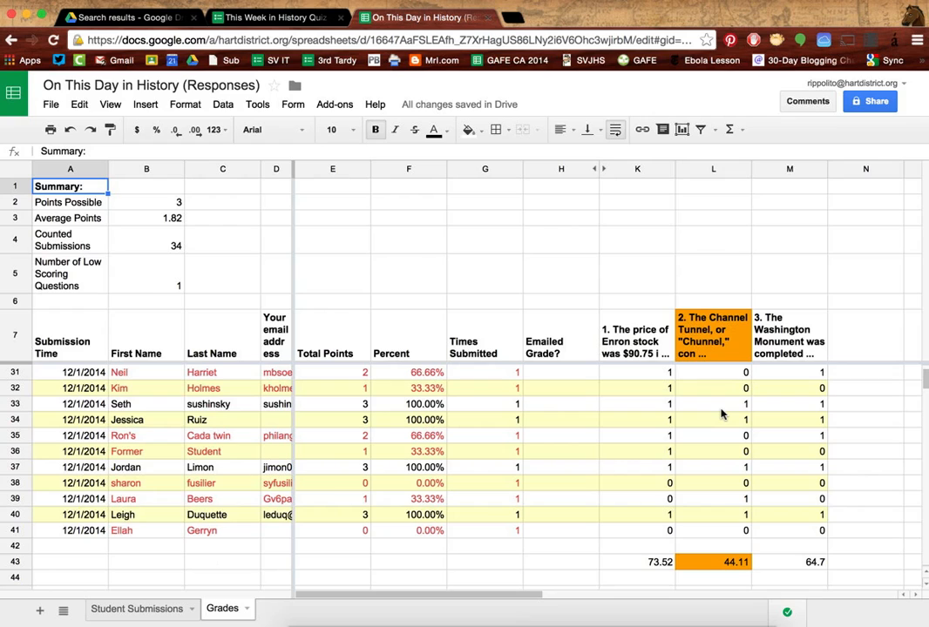
click(342, 104)
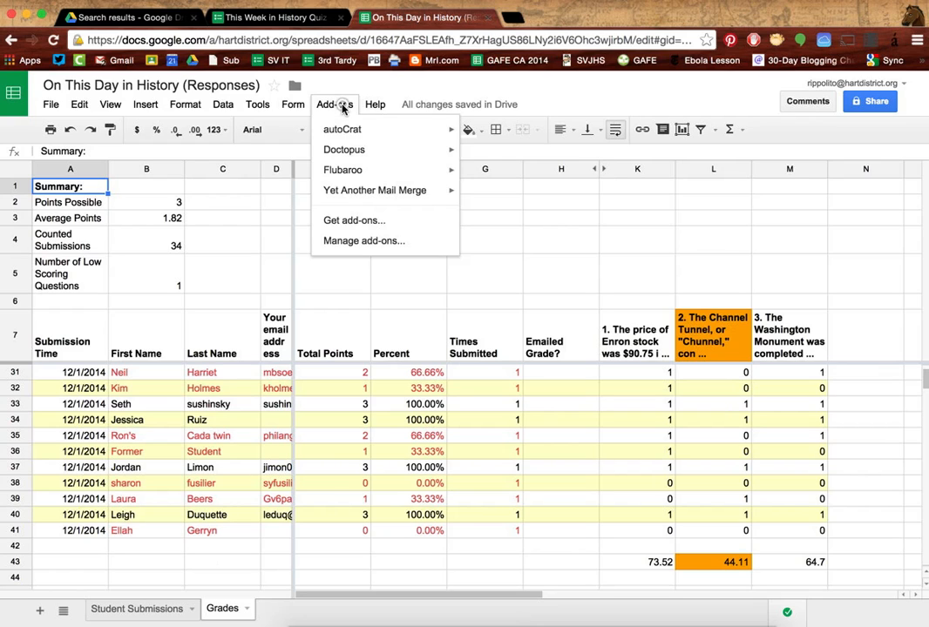
mouse_move(371, 174)
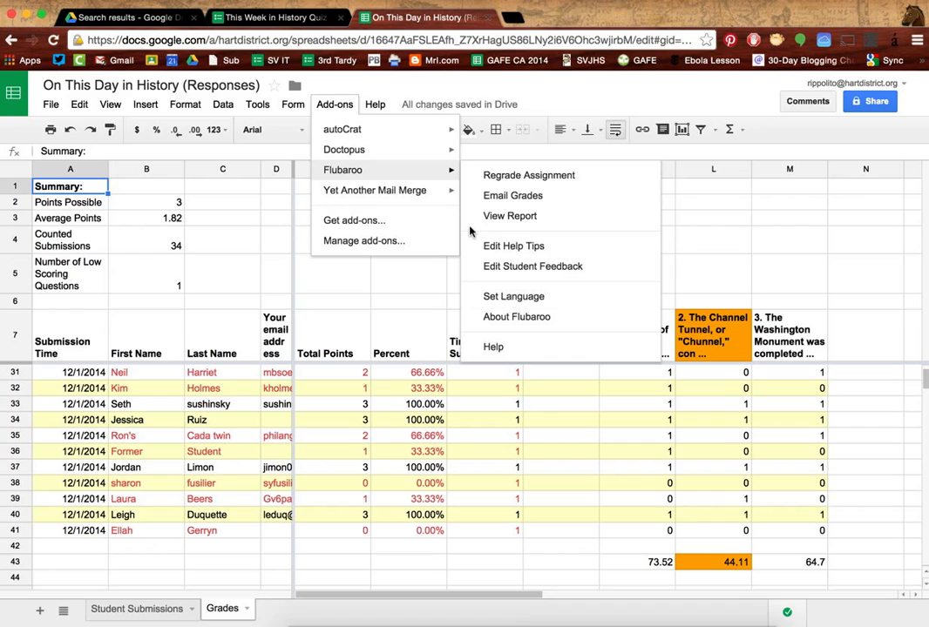
click(340, 103)
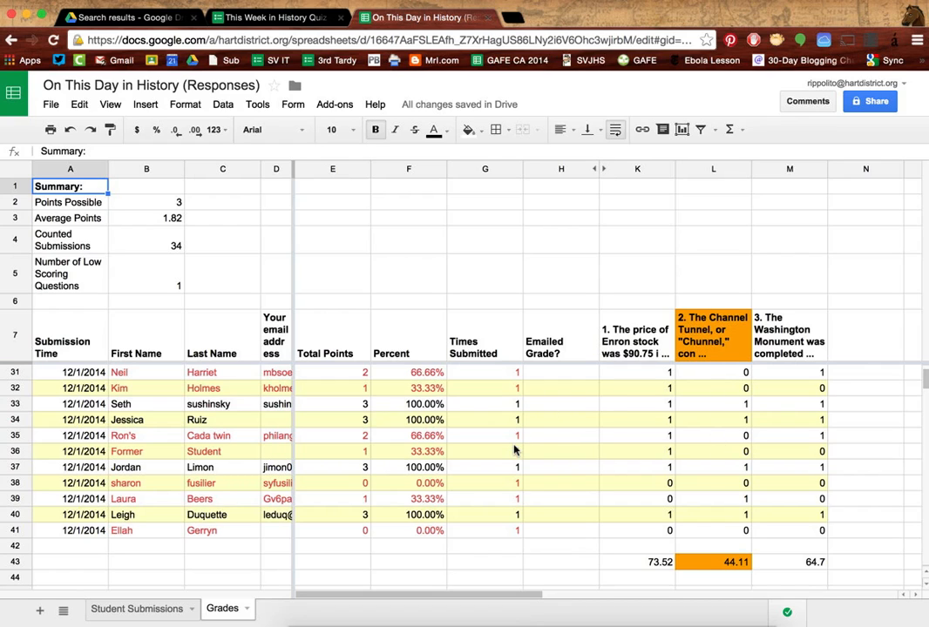
scroll(514, 449, up, 2)
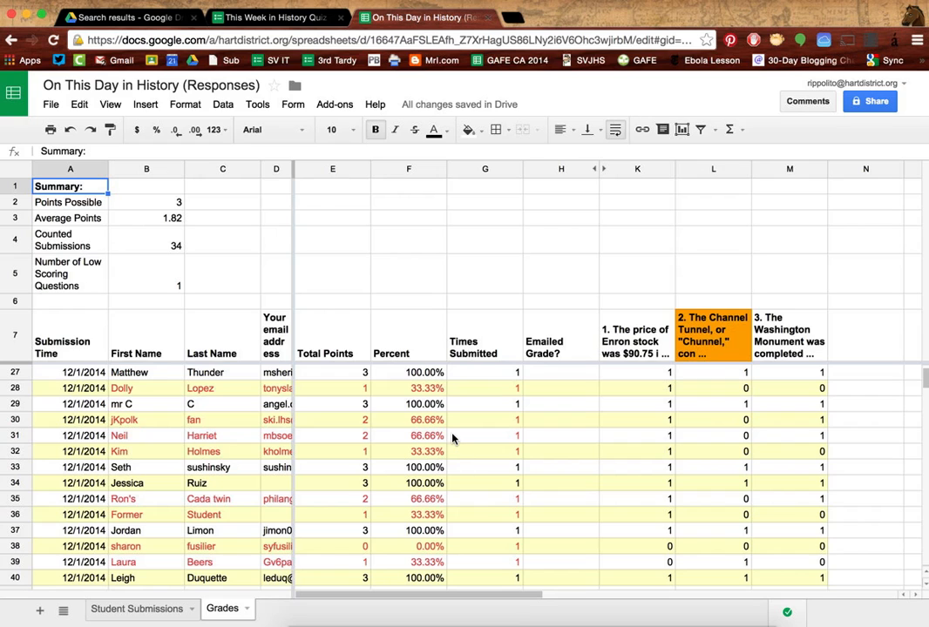
scroll(431, 409, up, 2)
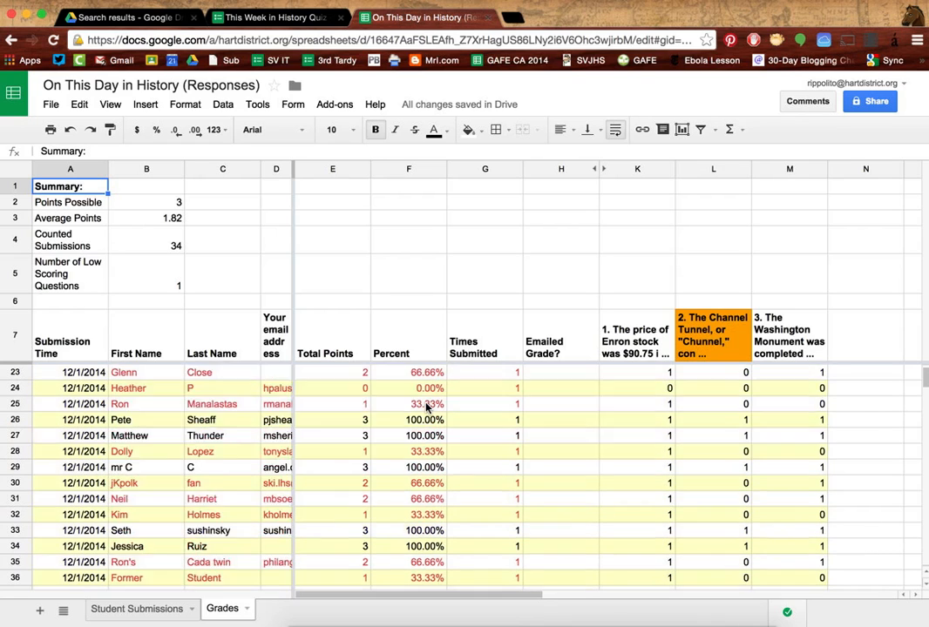
scroll(427, 407, up, 7)
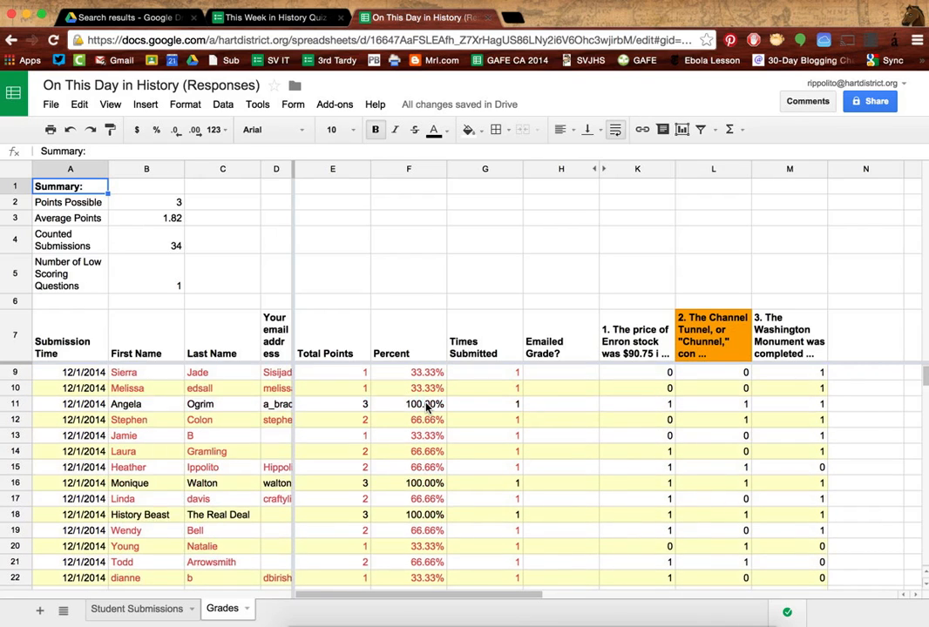
scroll(427, 407, up, 1)
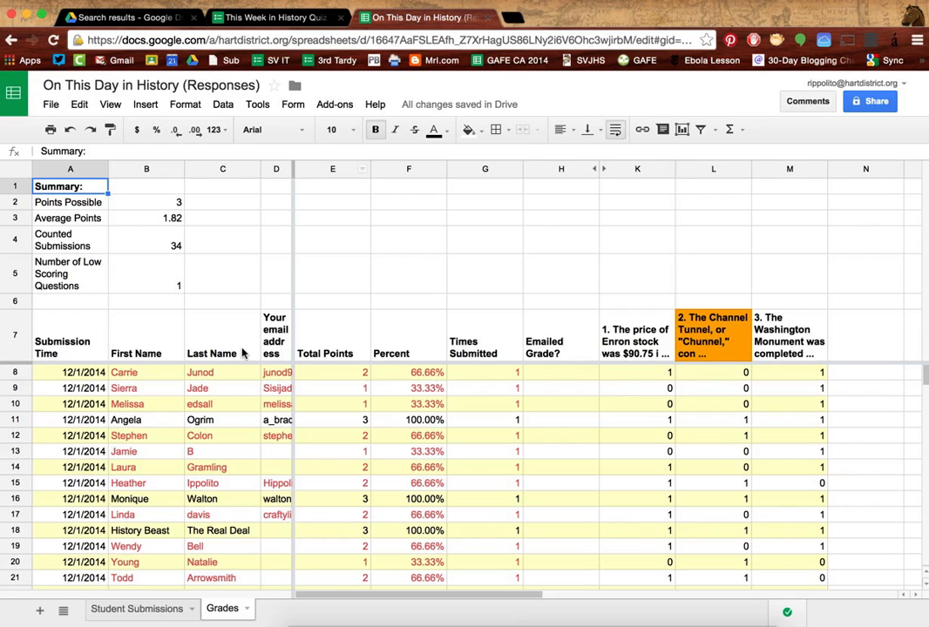
scroll(172, 505, down, 3)
scroll(142, 415, up, 3)
Step: Open Flubaroo's Email Grades dialog and tick Include Answer Key
click(339, 109)
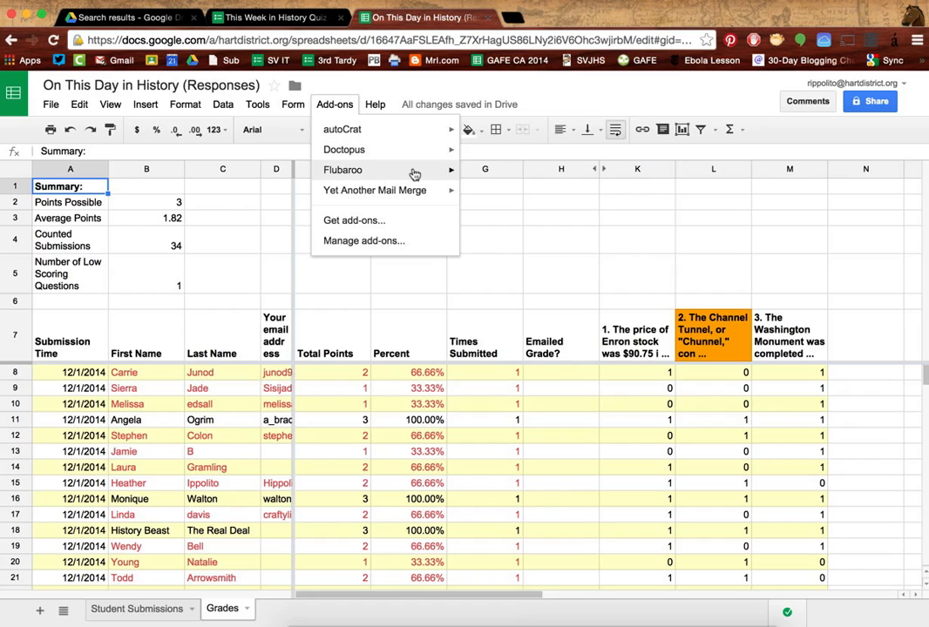
mouse_move(415, 174)
click(511, 201)
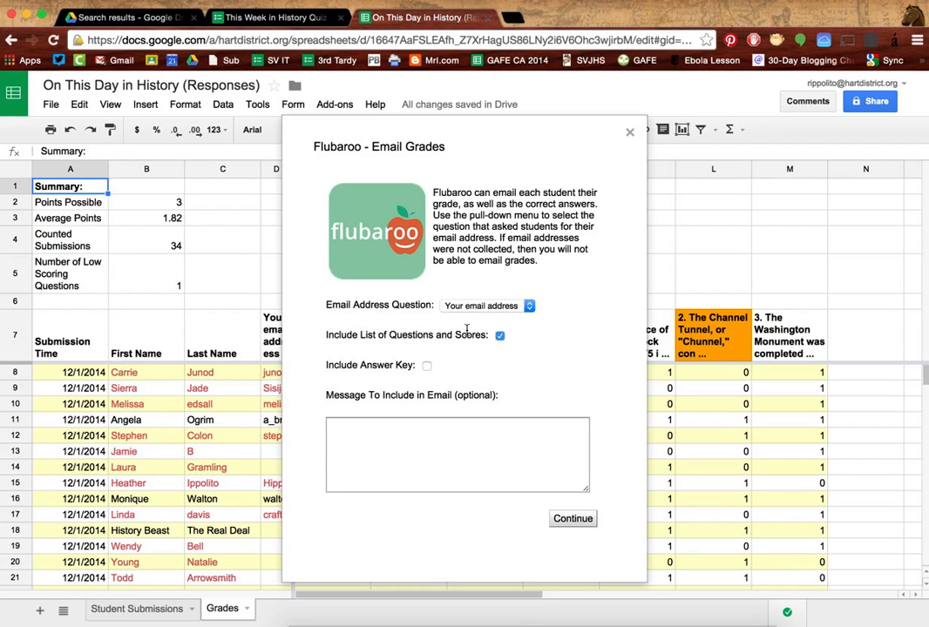
click(426, 366)
Step: Write a message thanking students and inviting educators to make self-grading quizzes with Flubaroo
click(422, 439)
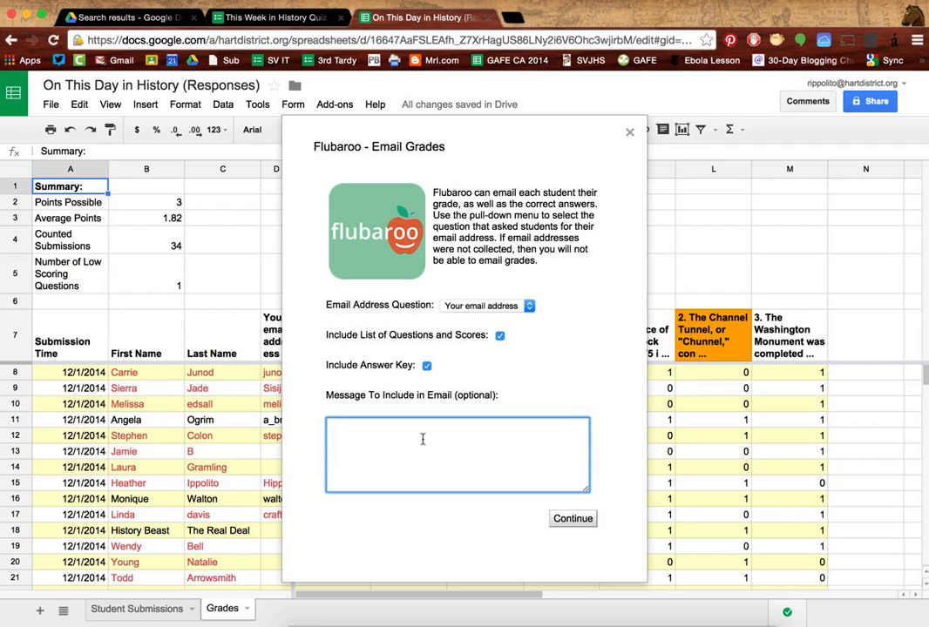
text(Thank you so much for participati)
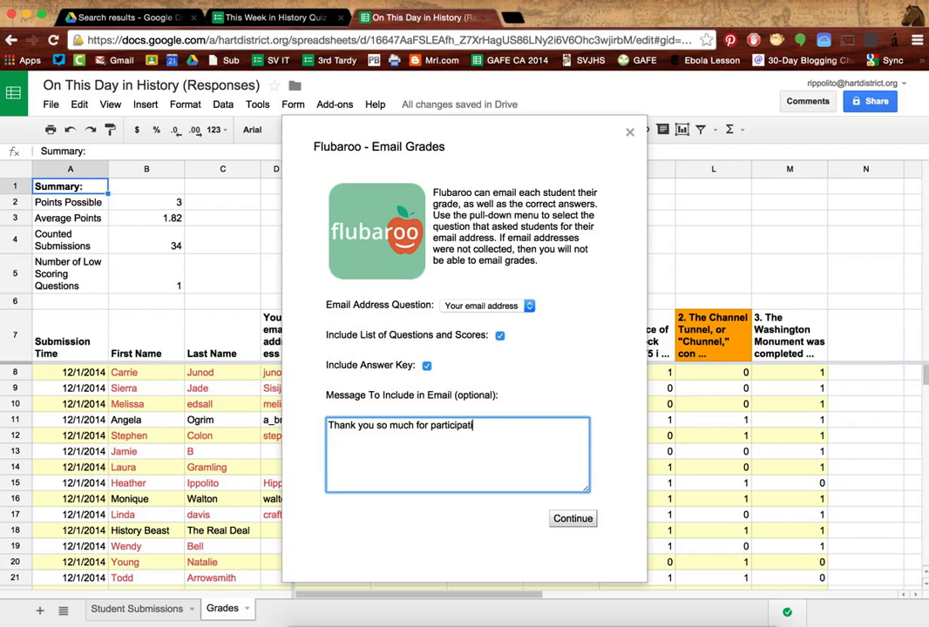
text(ng! I appreciate your help )
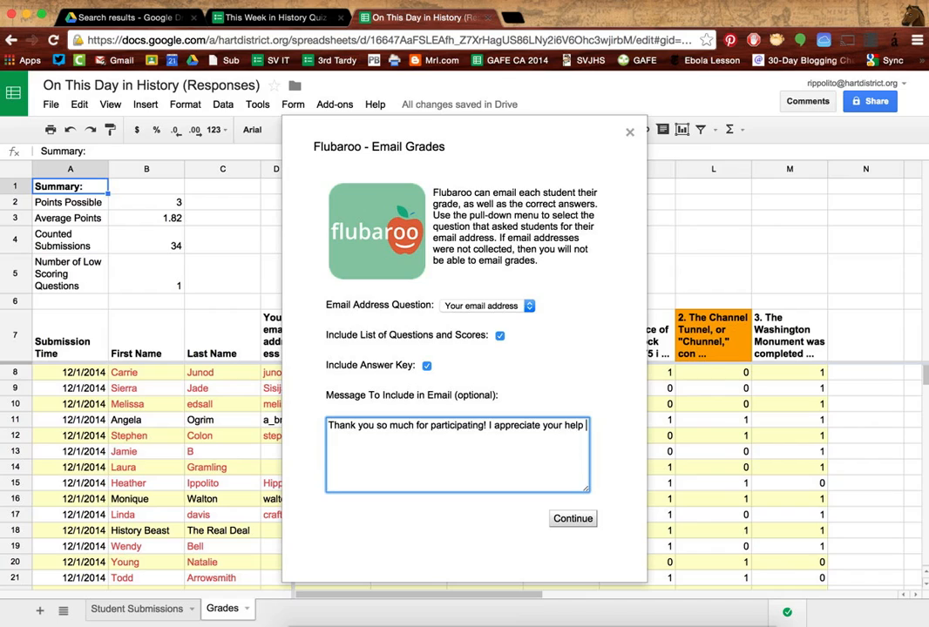
text(with my Google Docs and)
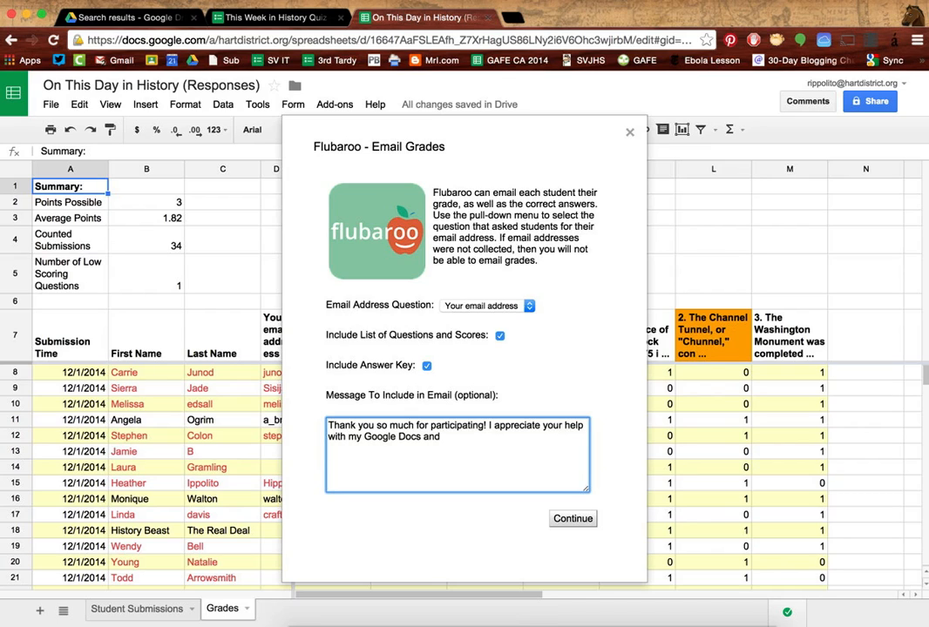
key(BackSpace)
key(BackSpace)
key(BackSpace)
key(BackSpace)
key(BackSpace)
key(BackSpace)
key(BackSpace)
key(BackSpace)
text(Forms and Flubaroo demo)
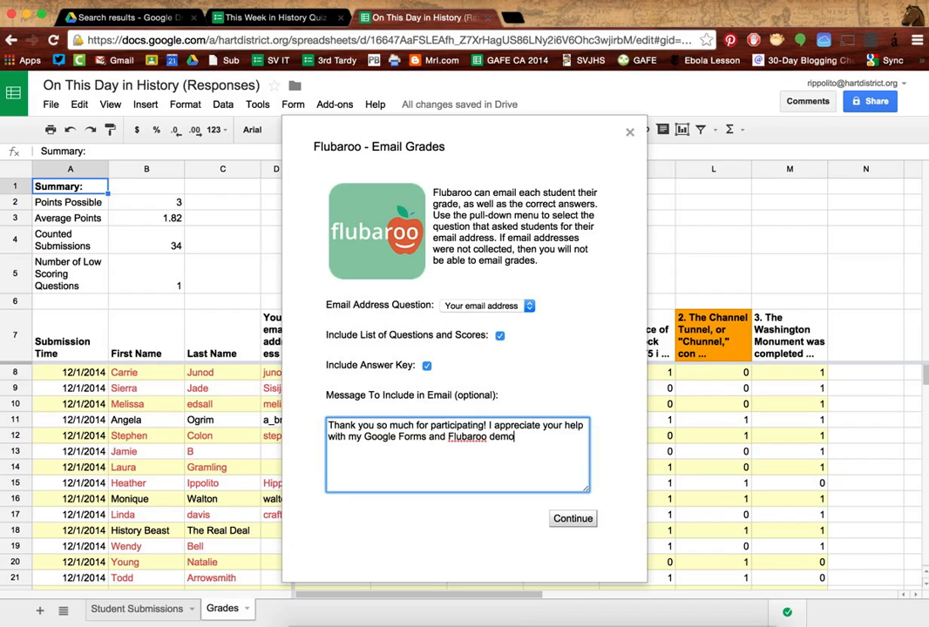
text(nstration. If you are an educator,)
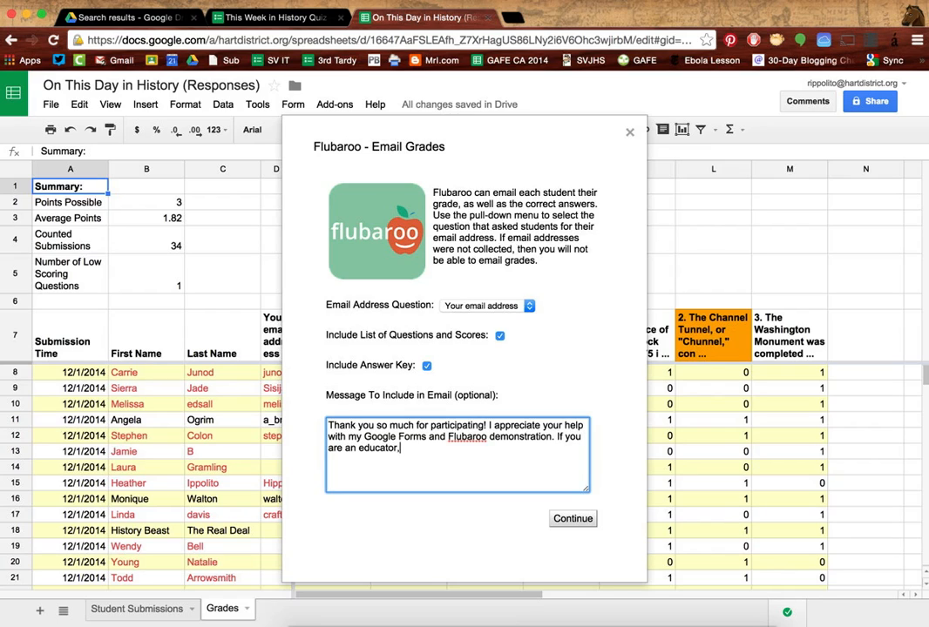
text( you can use Flubar)
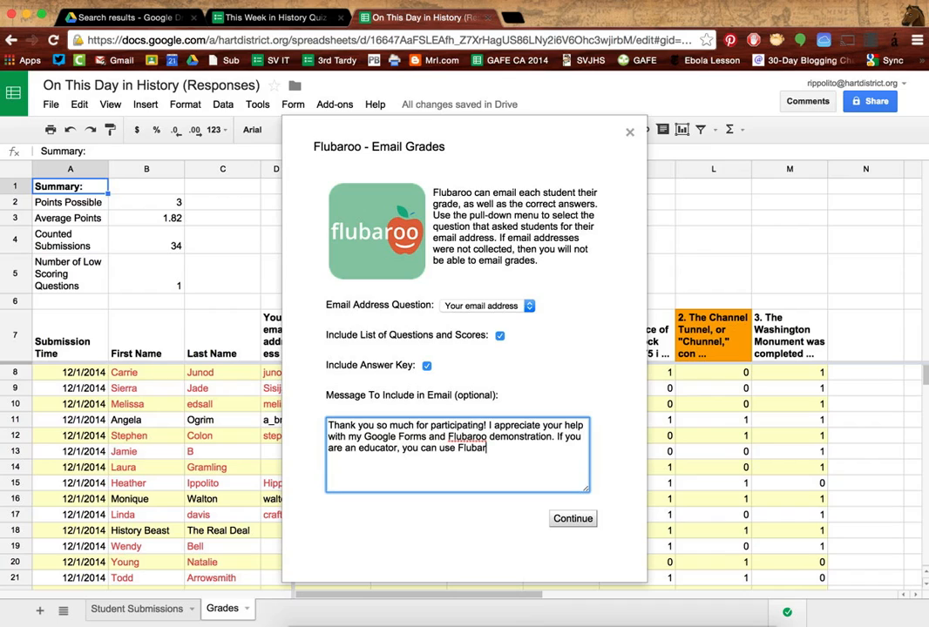
text(oo to create yourr)
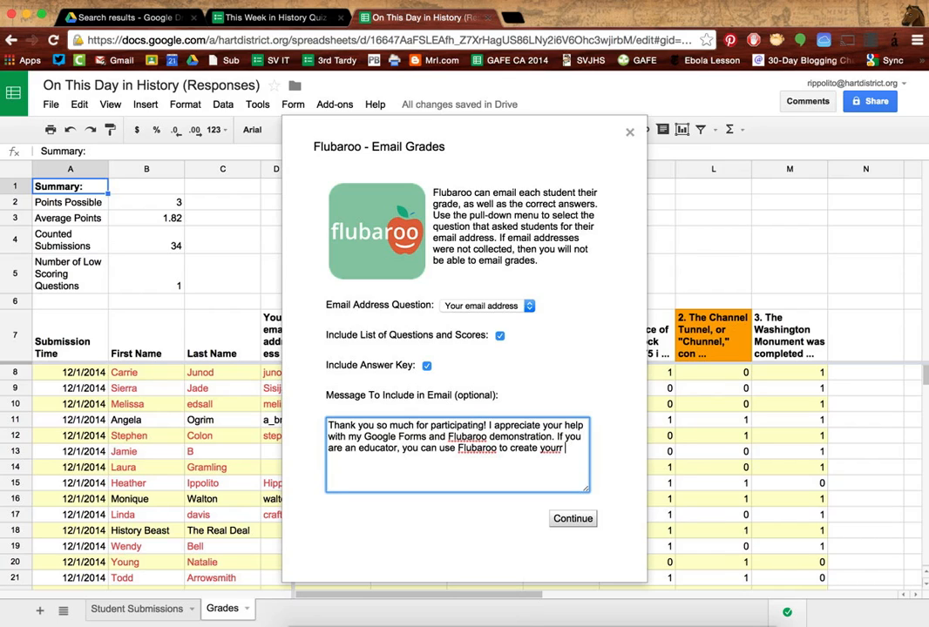
key(BackSpace)
text(own self-grading quizes)
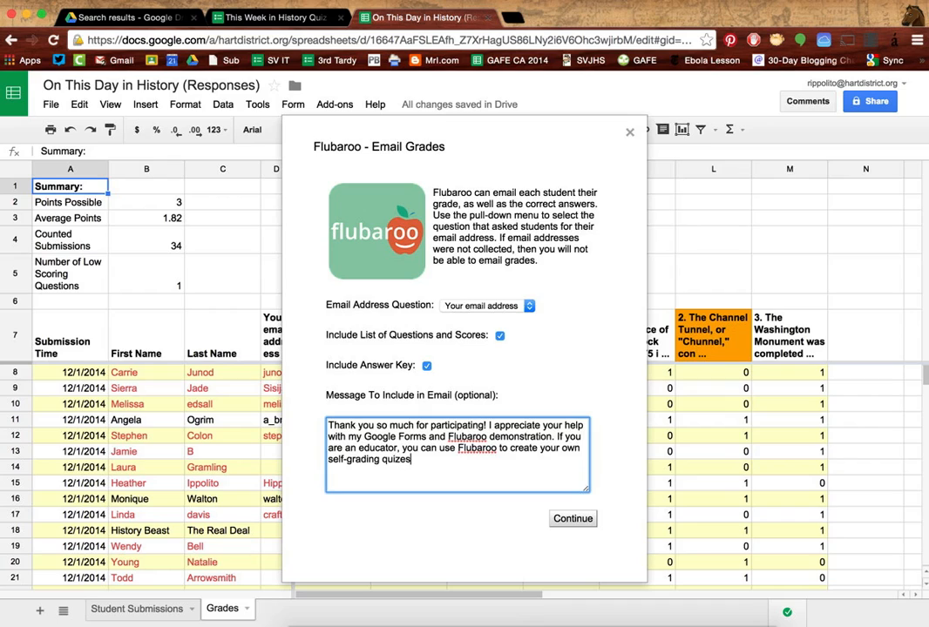
key(BackSpace)
key(BackSpace)
text(ze)
Step: Send the grade emails (24 sent, 10 skipped) and open a new browser tab
click(573, 520)
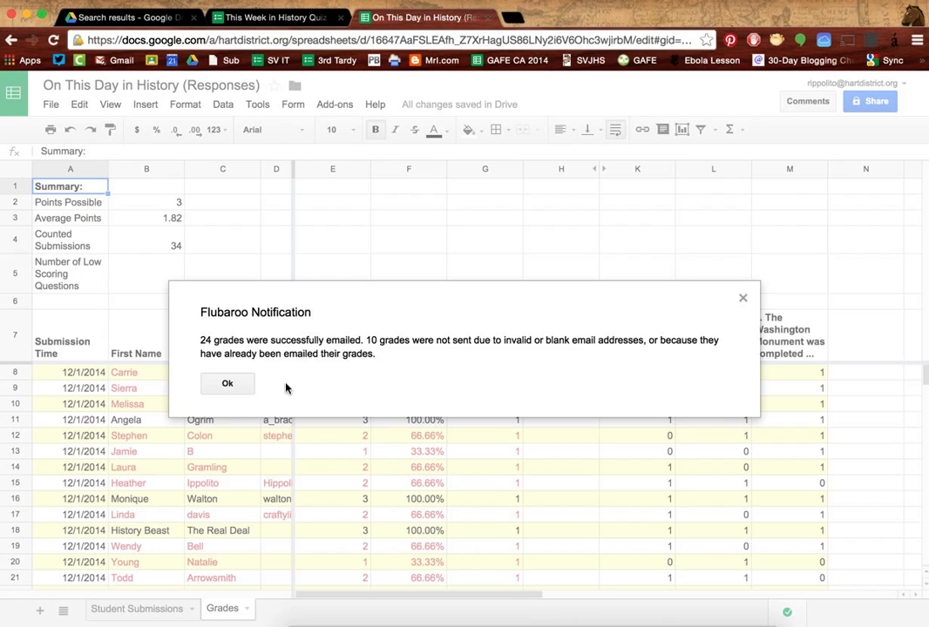
click(235, 388)
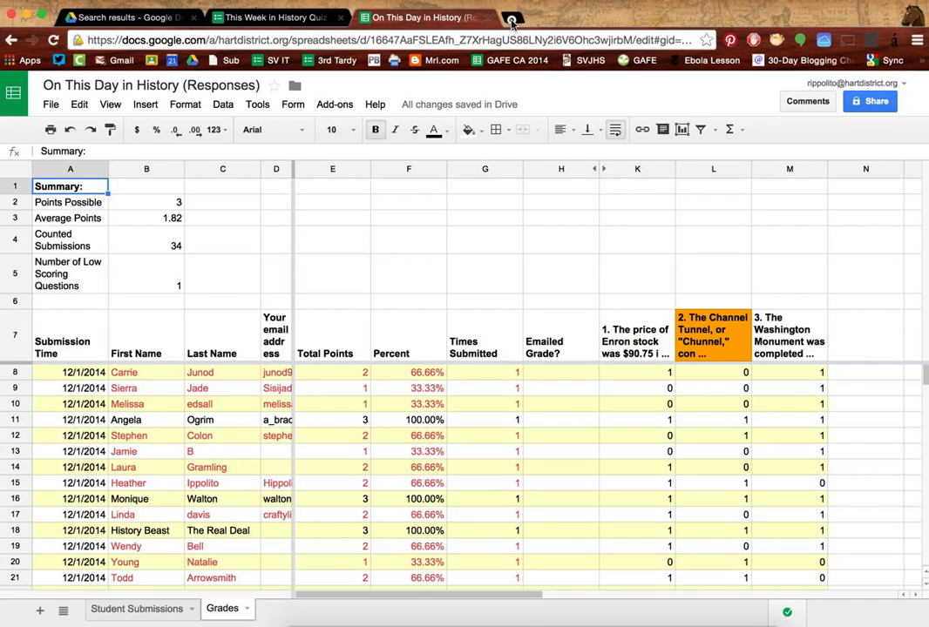
key(super+t)
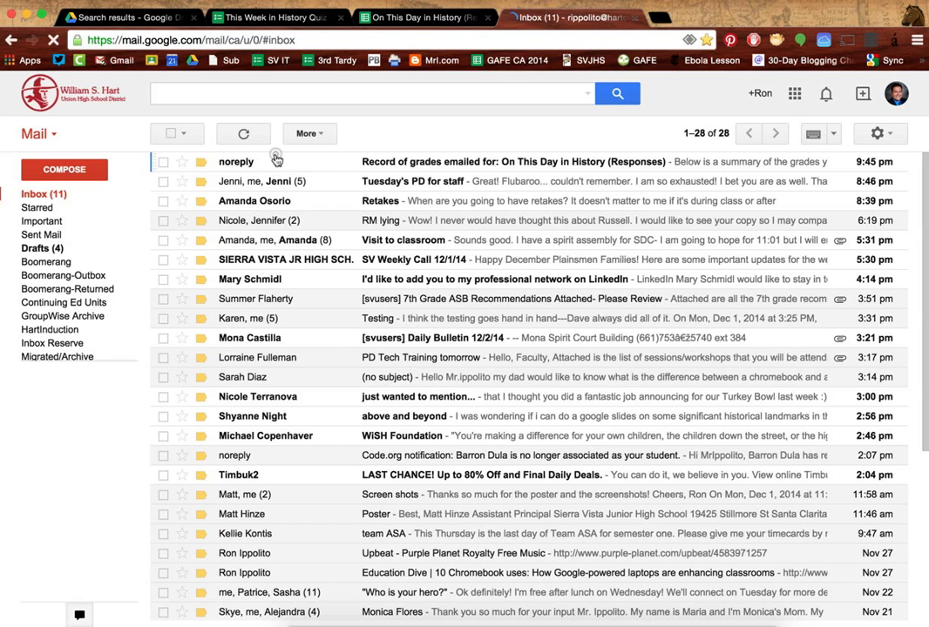
Step: Open the 'Record of grades emailed' message and its attached On This Day in History (Responses) spreadsheet
click(275, 156)
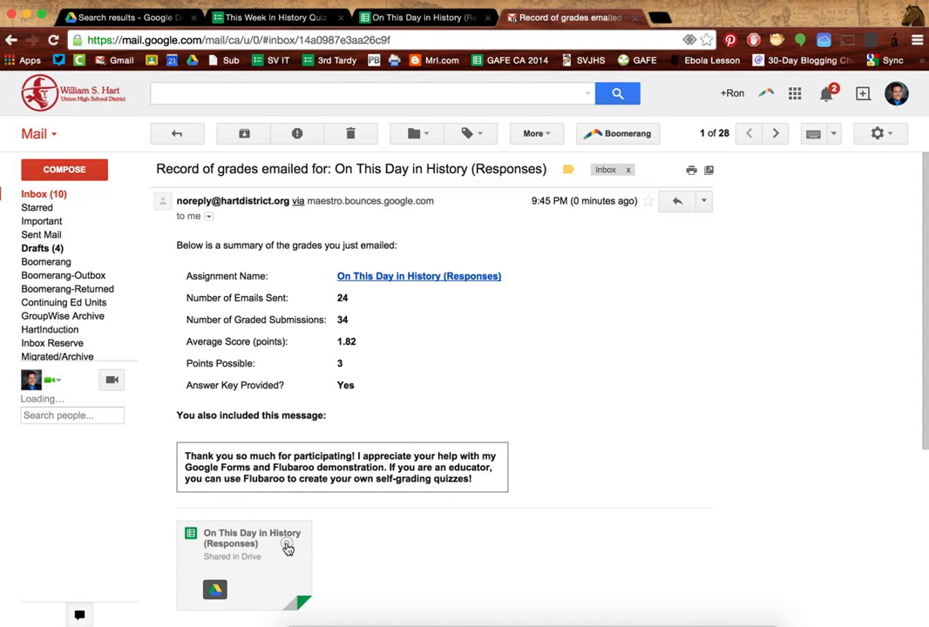
click(290, 549)
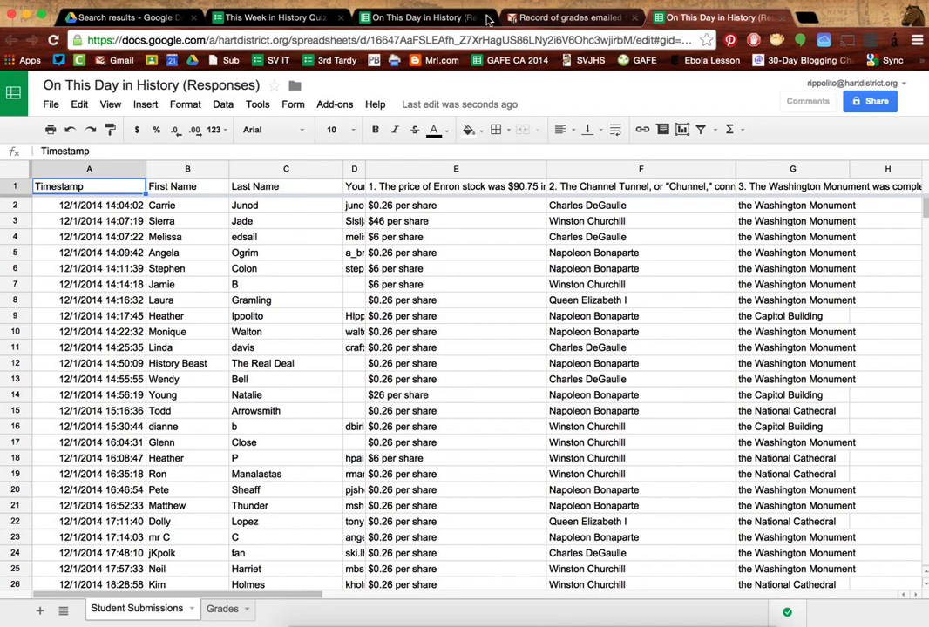
Step: Switch back to the Grades sheet to see the Emailed Grade? column marking an x for each student
click(462, 16)
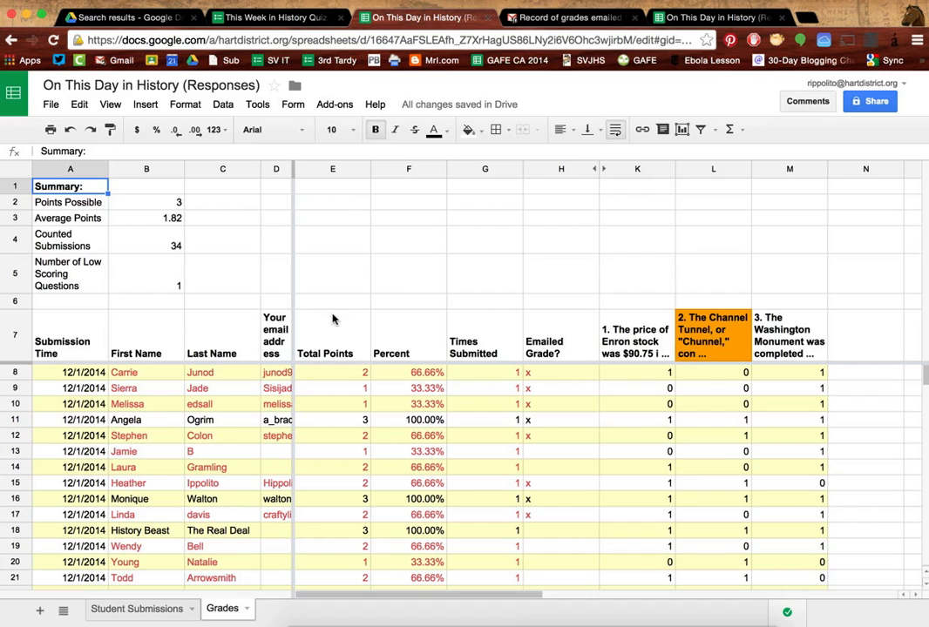